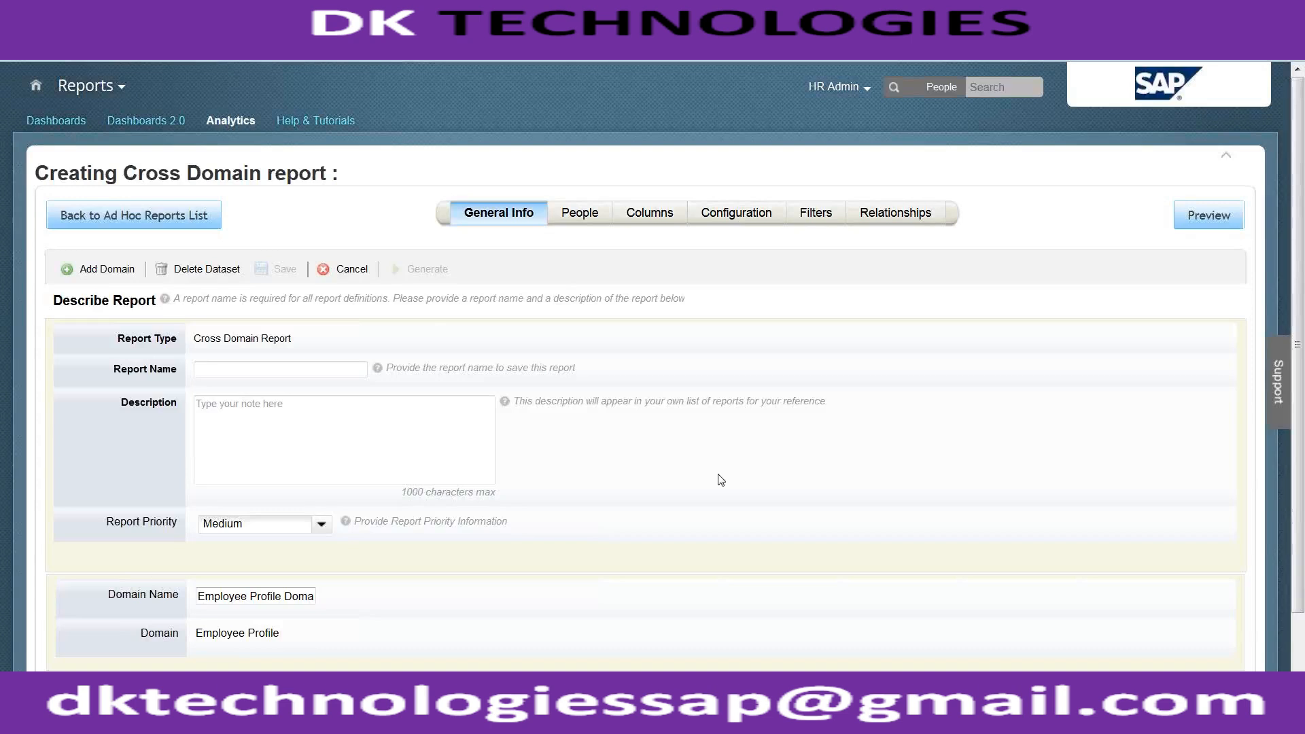
Name the cross domain report "Feb Cross Domain Report"
{"action": "left_click", "coordinate": [211, 371]}
{"action": "type", "text": "Feb"}
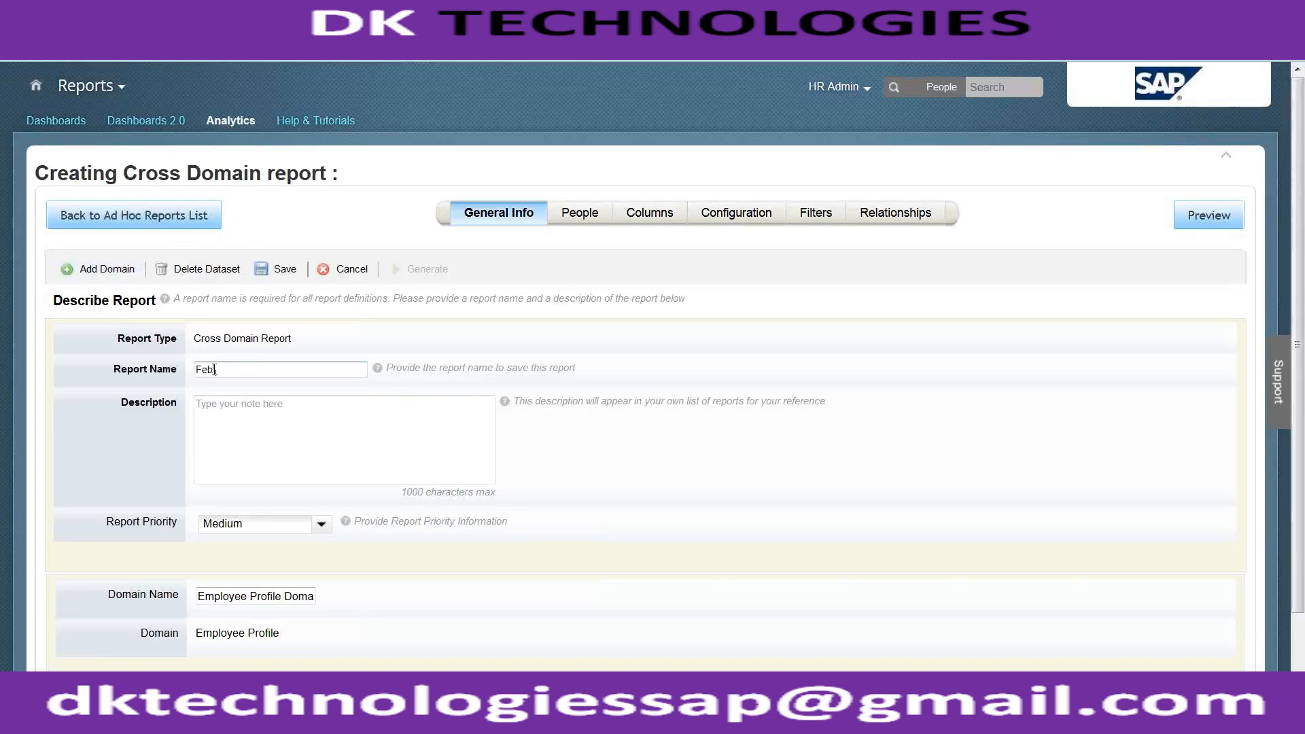
{"action": "type", "text": "Cross Domain Report"}
{"action": "left_click", "coordinate": [214, 369]}
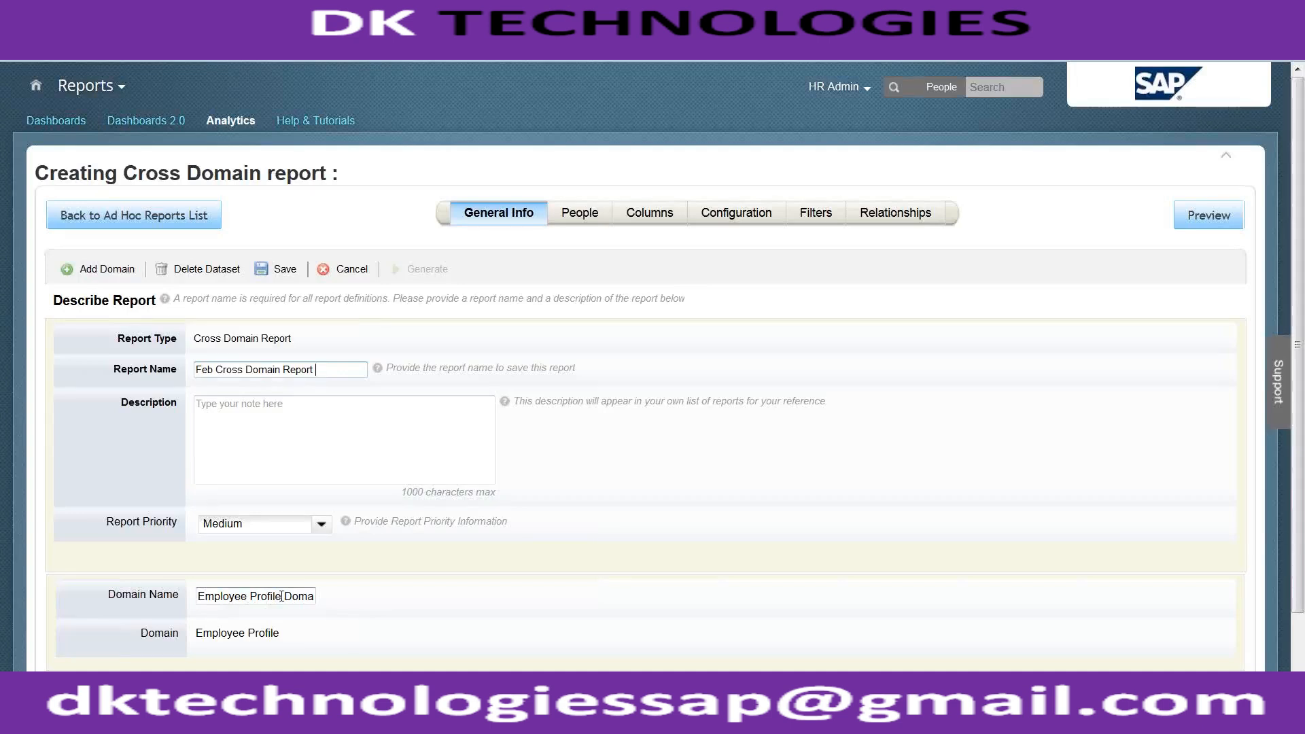
Add the Goal Management domain to the report and save it
{"action": "left_click", "coordinate": [95, 268]}
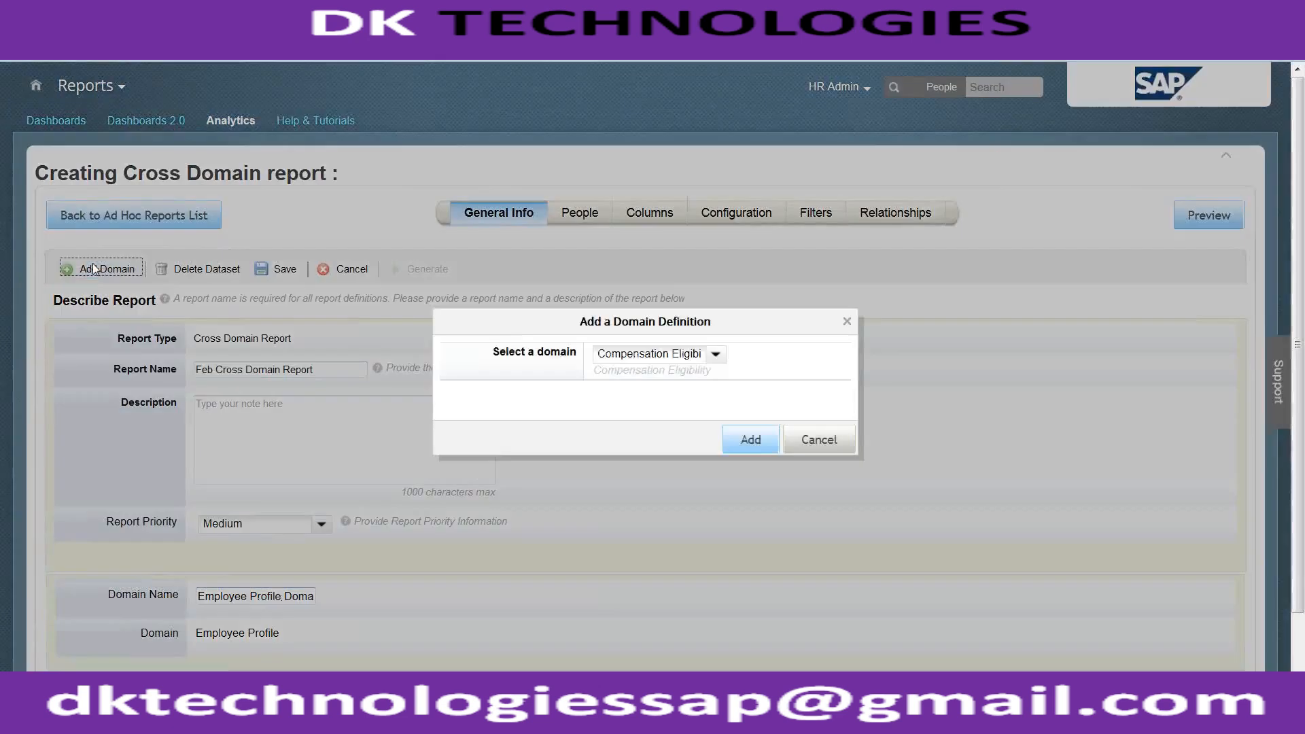
{"action": "left_click", "coordinate": [718, 354]}
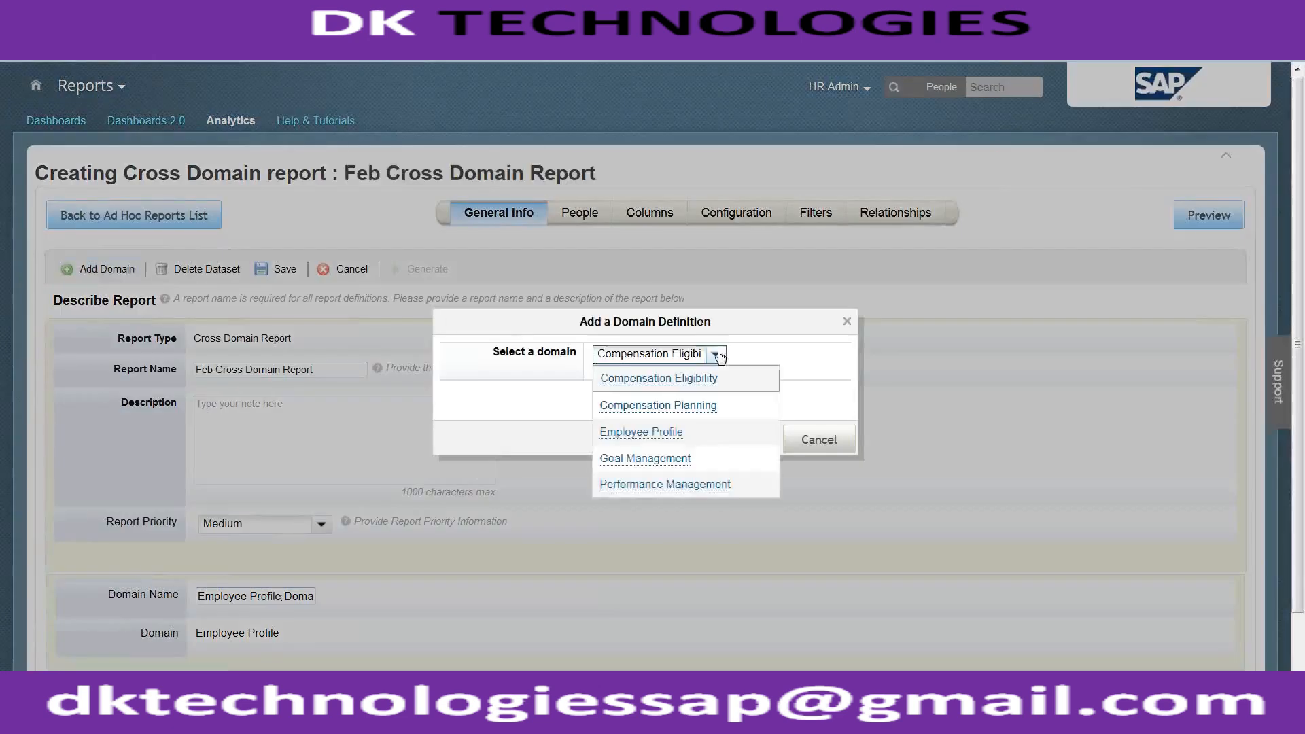
{"action": "left_click", "coordinate": [645, 460]}
{"action": "left_click", "coordinate": [750, 440]}
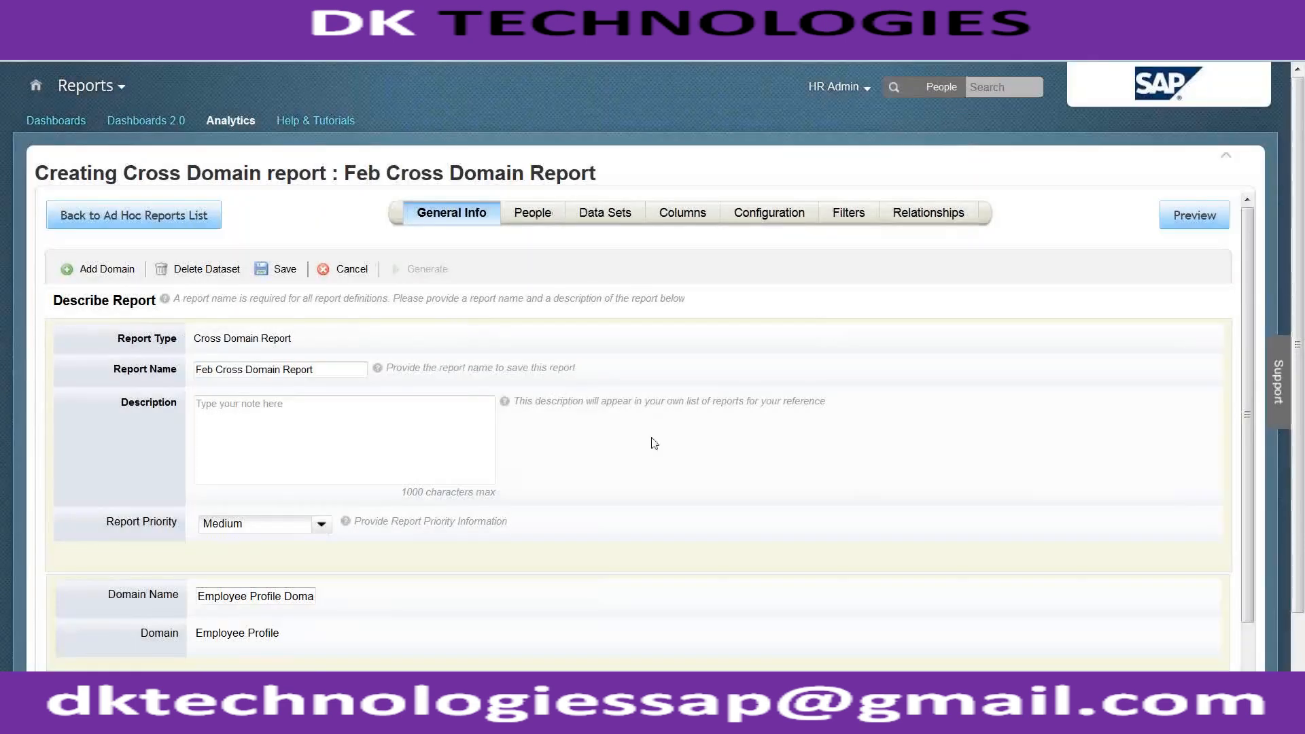
{"action": "scroll", "coordinate": [654, 443], "scroll_direction": "down", "scroll_amount": 1}
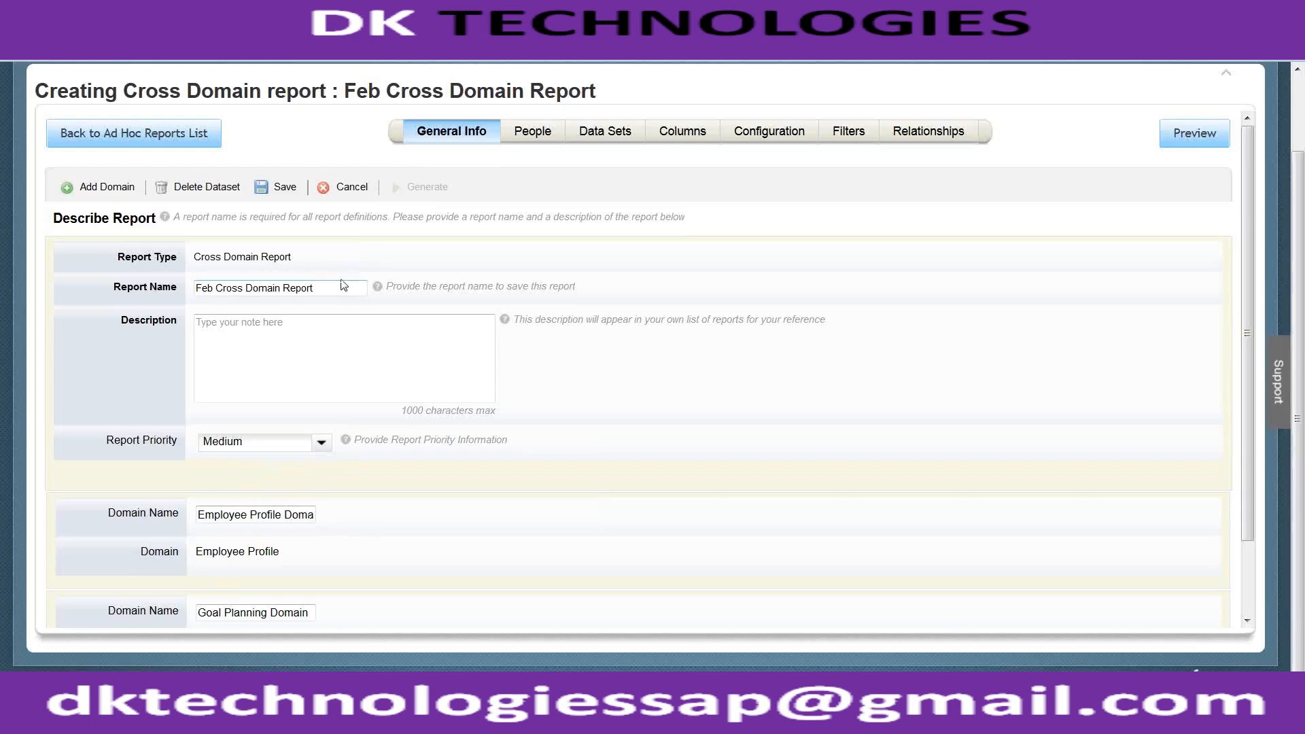
{"action": "left_click", "coordinate": [289, 192]}
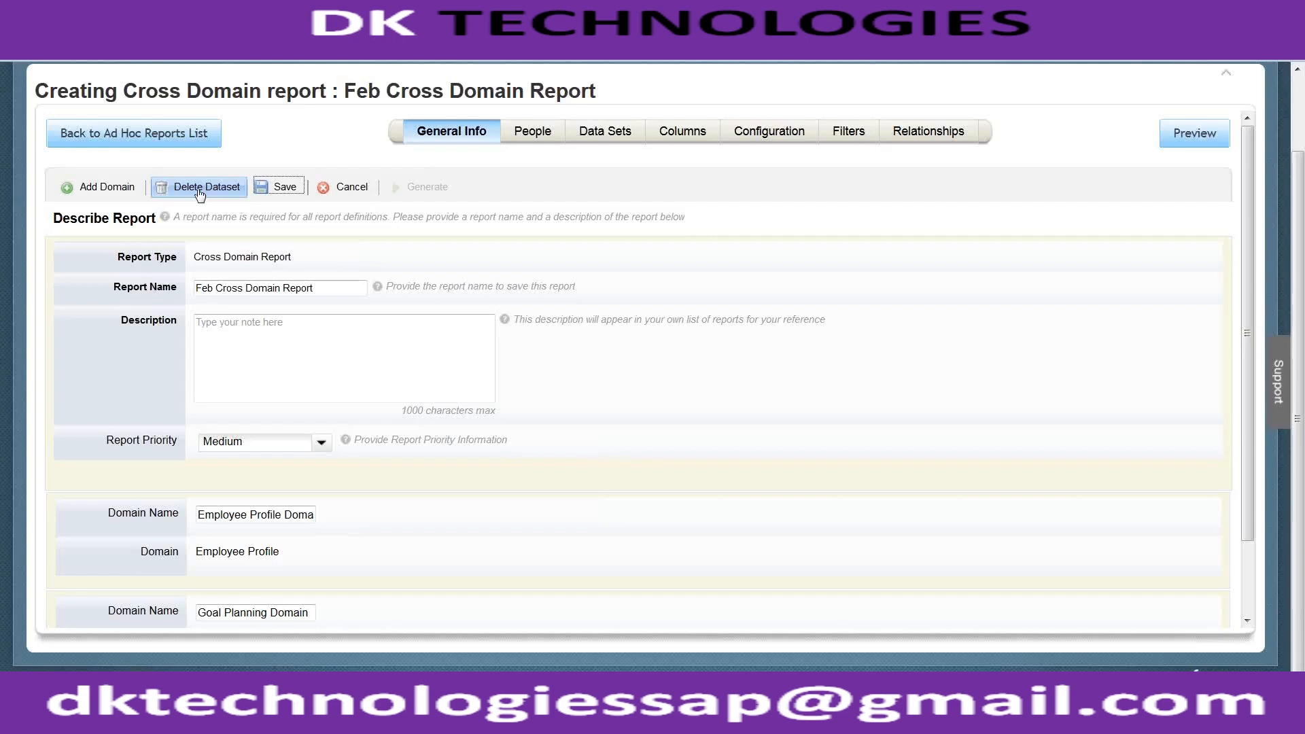
Set the Employee Profile domain's people scope to Detailed Reporting Rights of the logged-in user, including inactive users, and save the report
{"action": "left_click", "coordinate": [534, 138]}
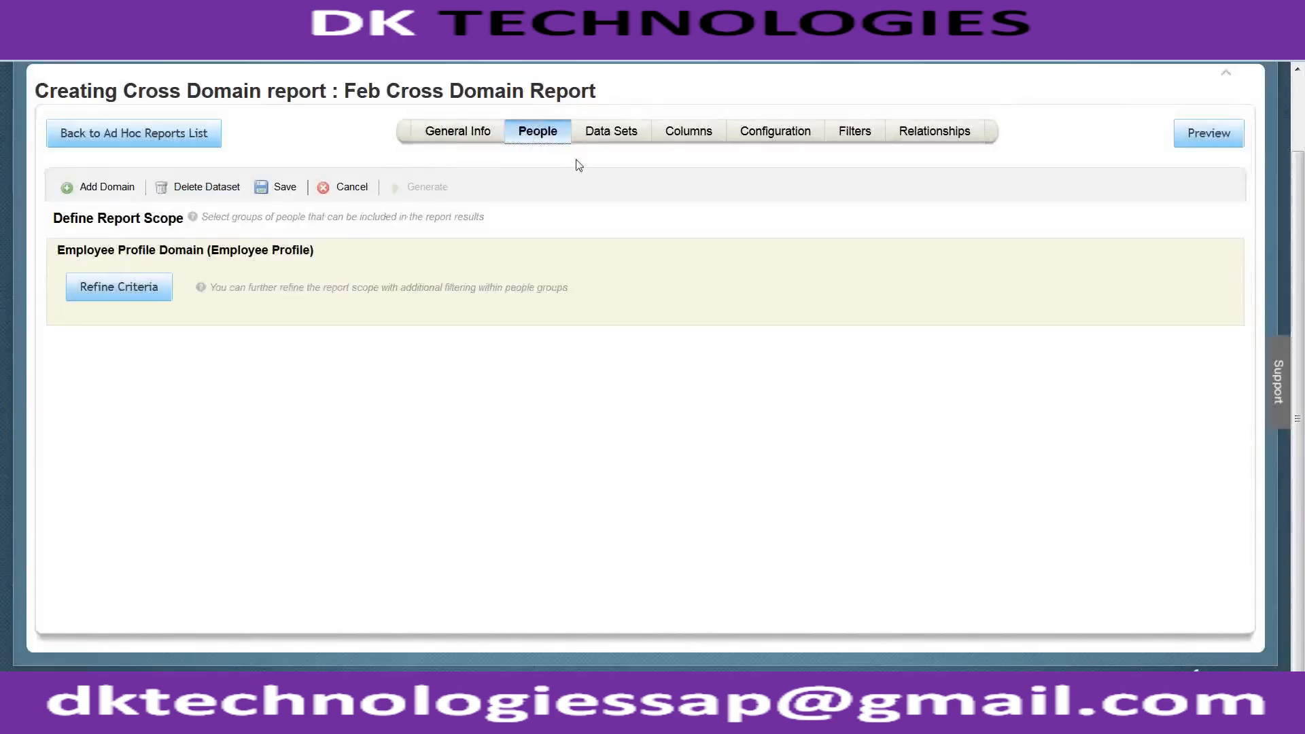
{"action": "left_click", "coordinate": [144, 289]}
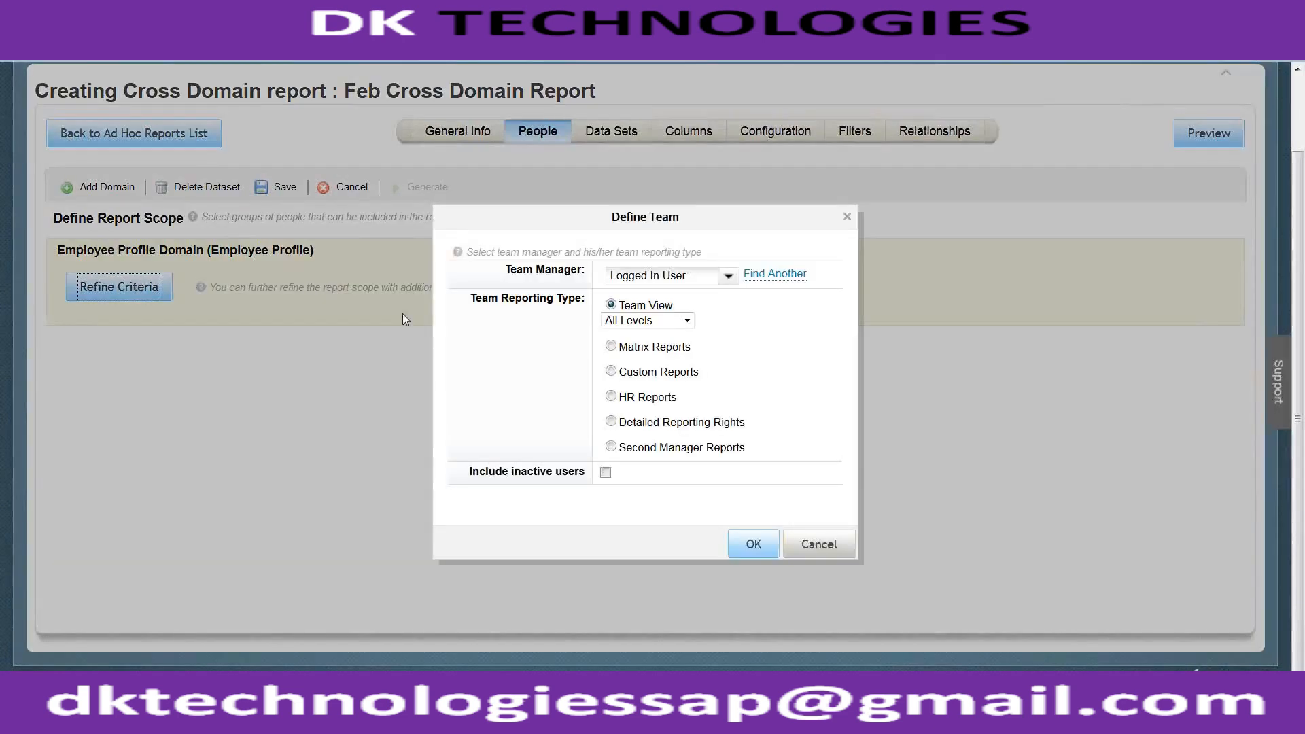
{"action": "left_click", "coordinate": [612, 423]}
{"action": "left_click", "coordinate": [605, 456]}
{"action": "left_click", "coordinate": [752, 546]}
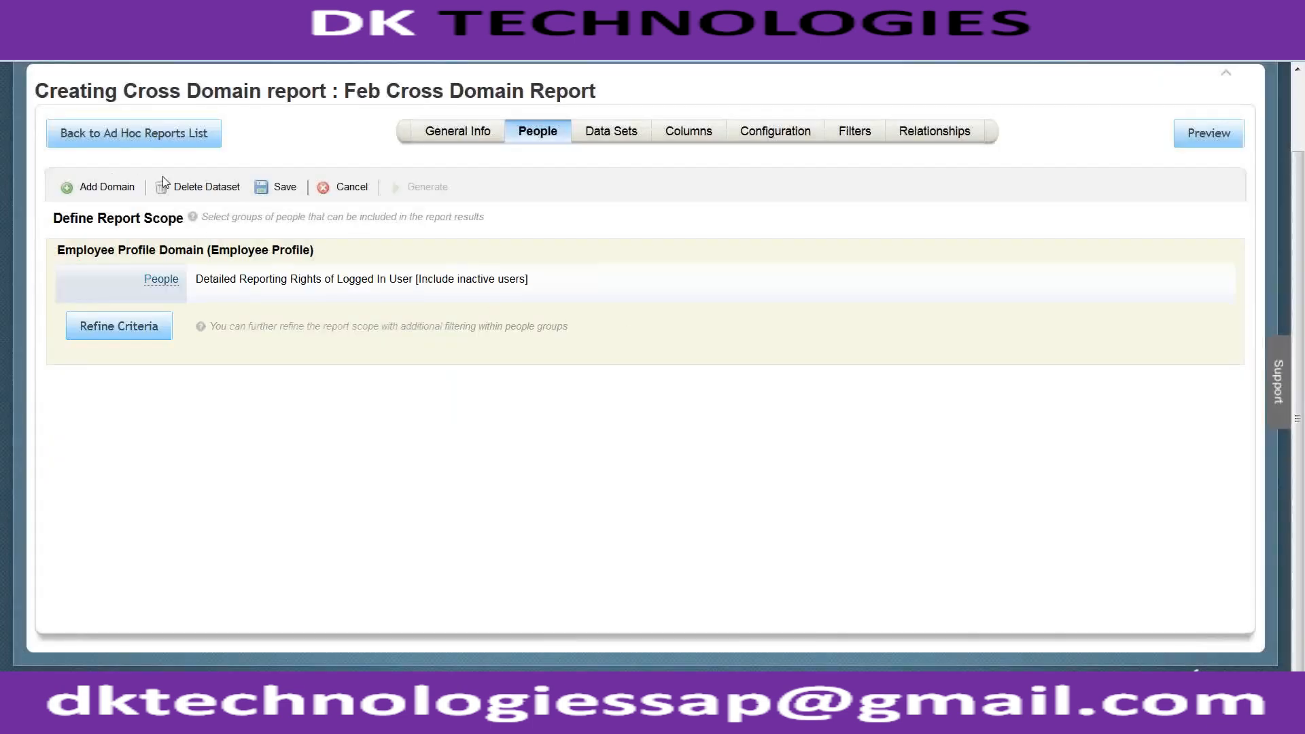
{"action": "left_click", "coordinate": [279, 200]}
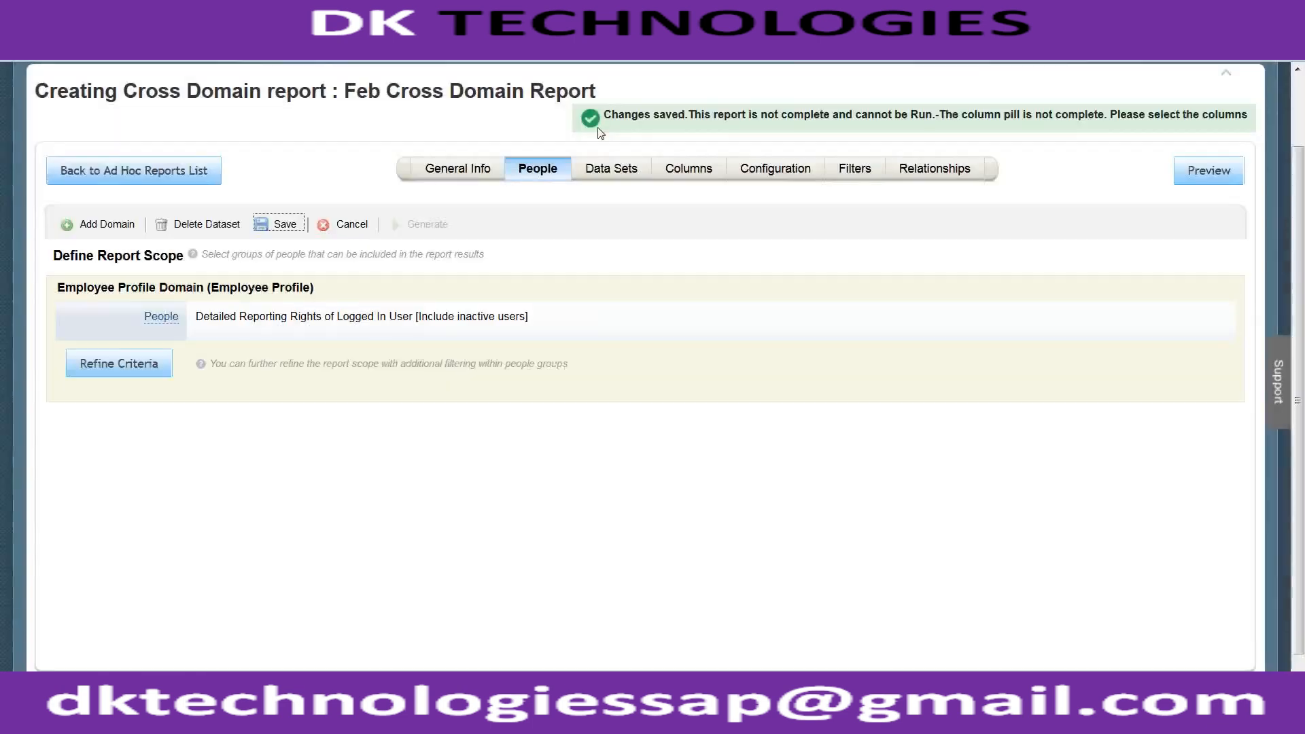
Open the template selection for the Goal Management domain and look through all pages of available data sets
{"action": "left_click", "coordinate": [606, 177]}
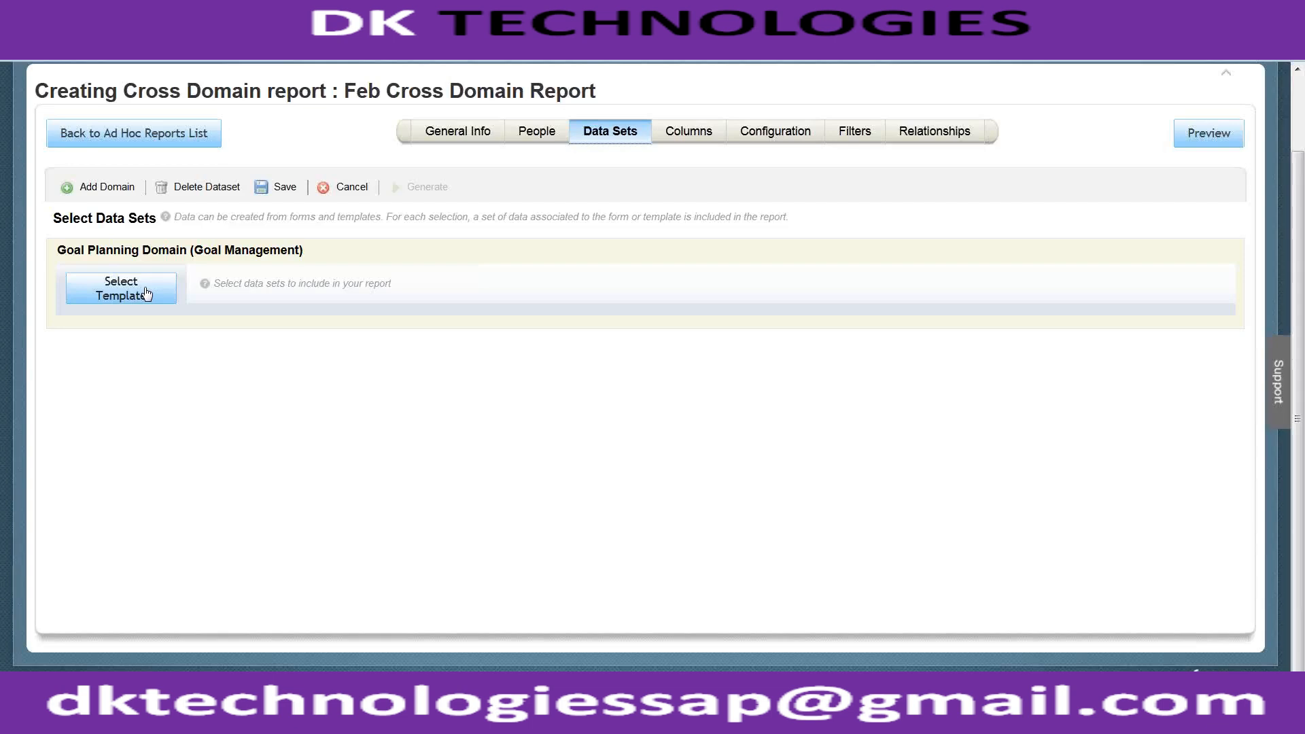
{"action": "left_click", "coordinate": [147, 294]}
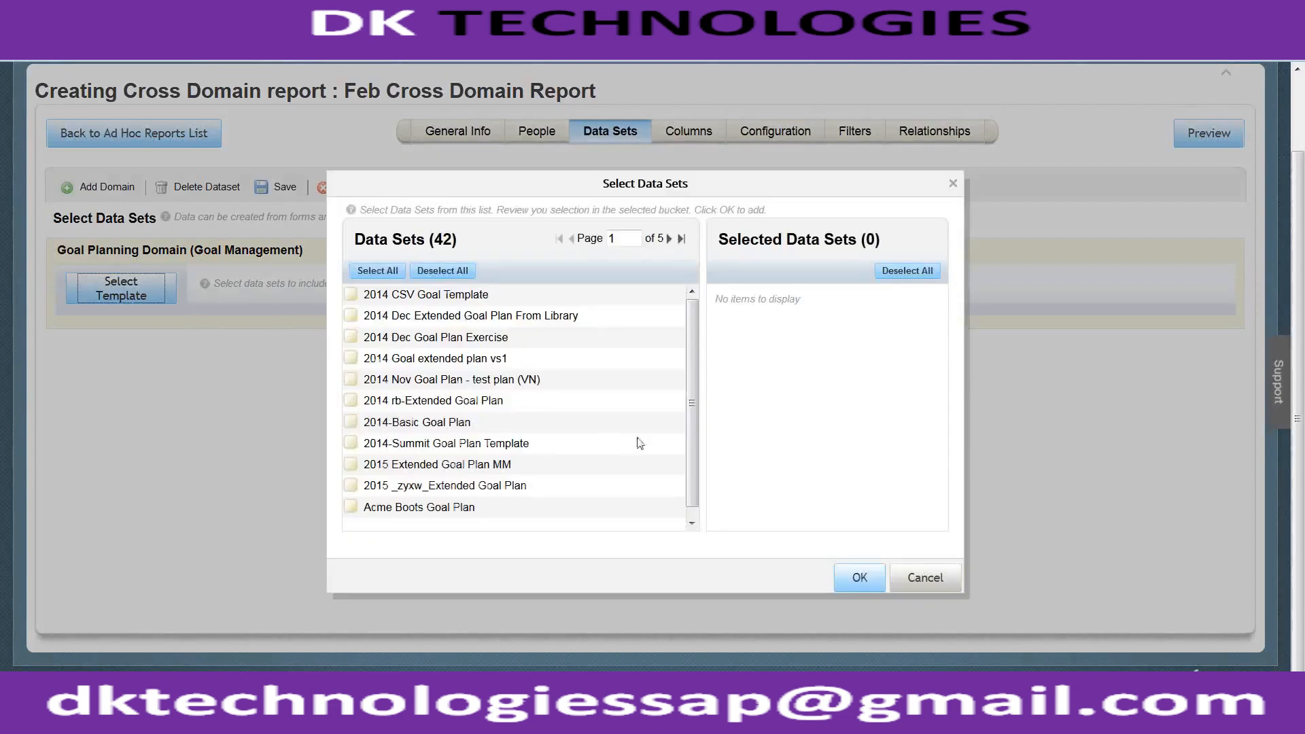
{"action": "left_click", "coordinate": [693, 520]}
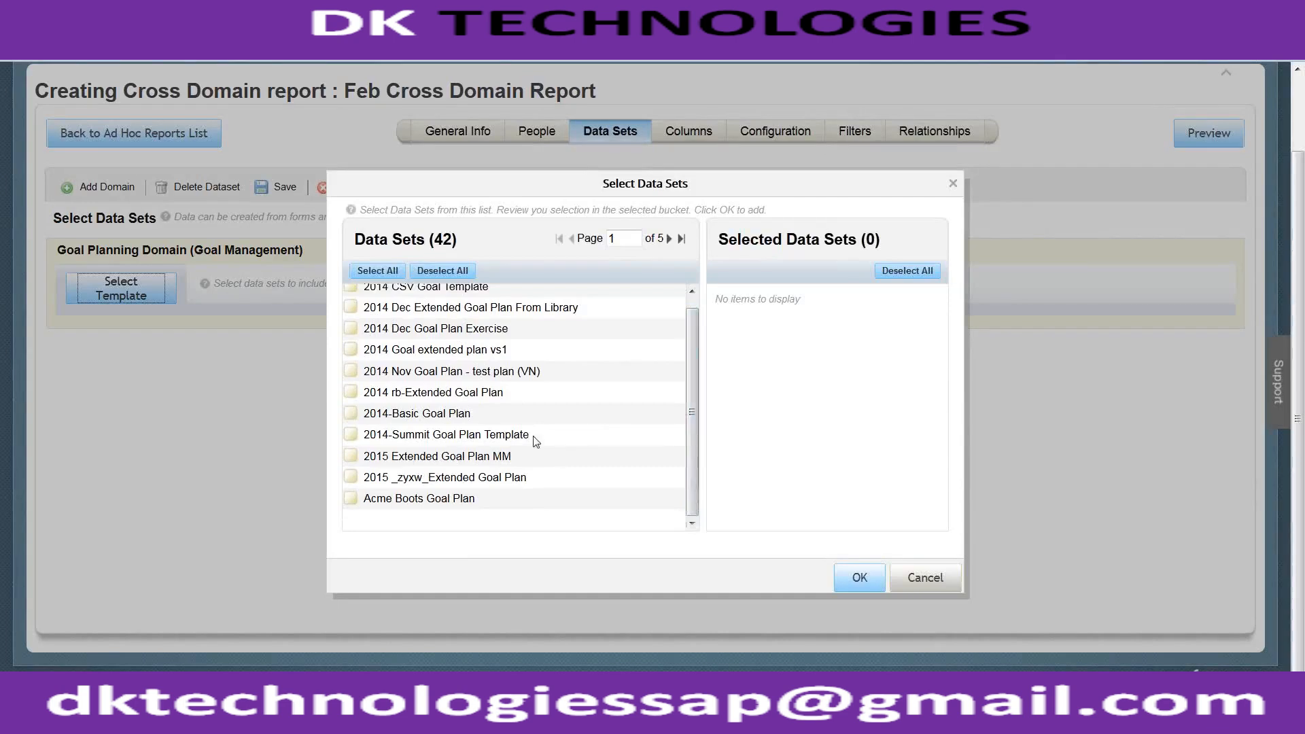
{"action": "left_click", "coordinate": [669, 239]}
{"action": "left_click", "coordinate": [671, 240]}
{"action": "left_click", "coordinate": [671, 239]}
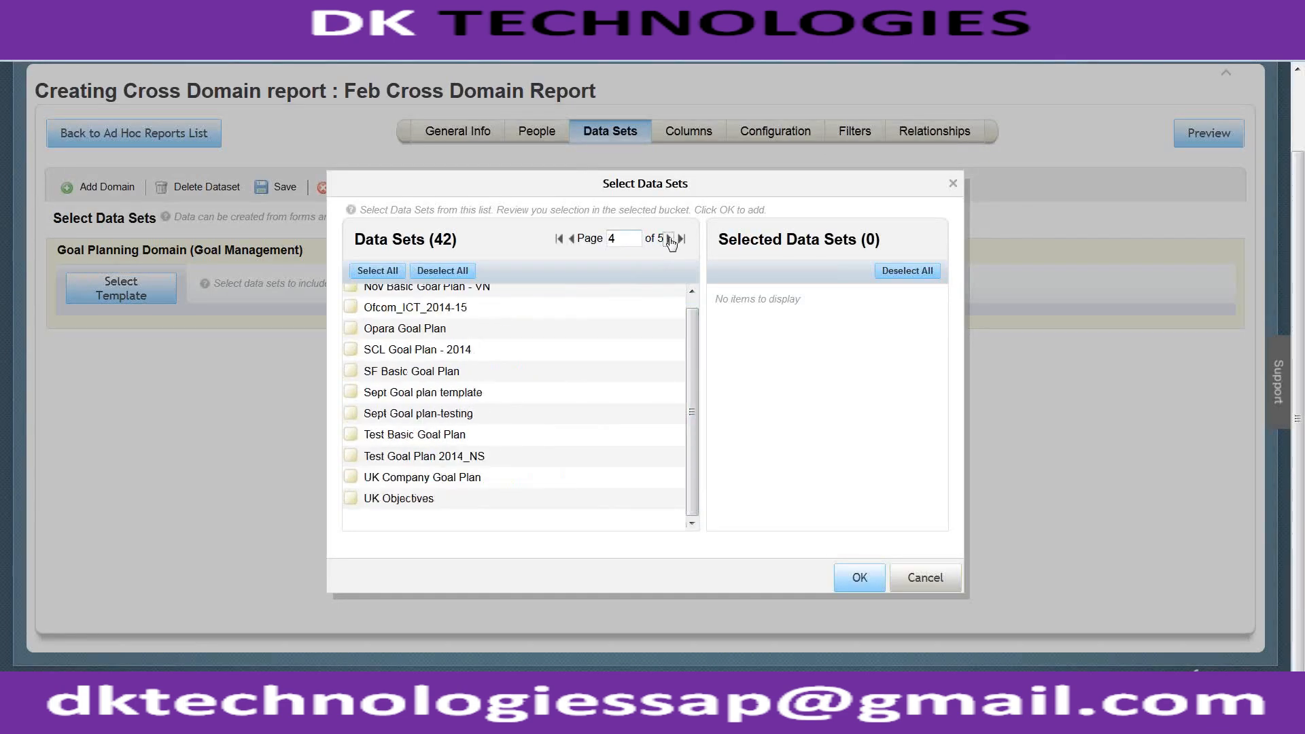
{"action": "left_click", "coordinate": [670, 239]}
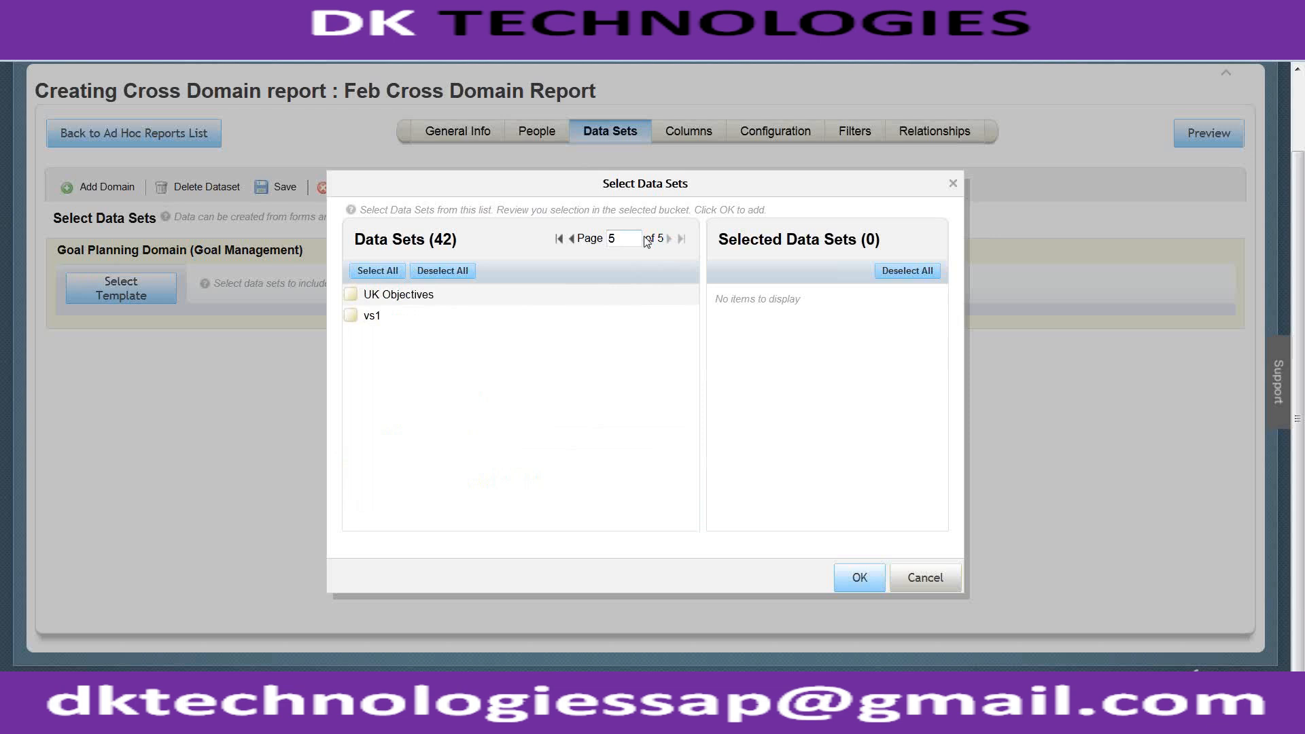
{"action": "left_click", "coordinate": [571, 238]}
{"action": "left_click", "coordinate": [571, 238]}
{"action": "left_click", "coordinate": [571, 238]}
{"action": "left_click", "coordinate": [571, 239]}
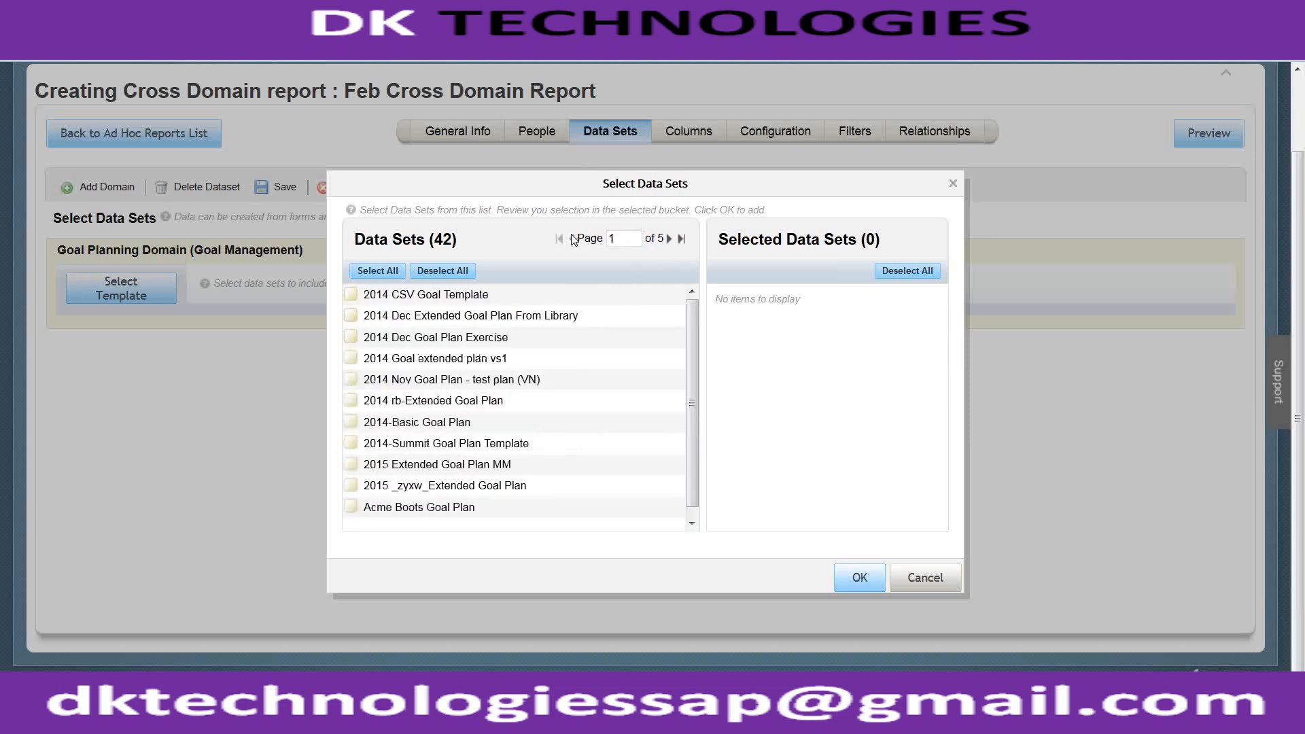
Include all data sets for the Goal Management domain and save the report
{"action": "left_click", "coordinate": [381, 273]}
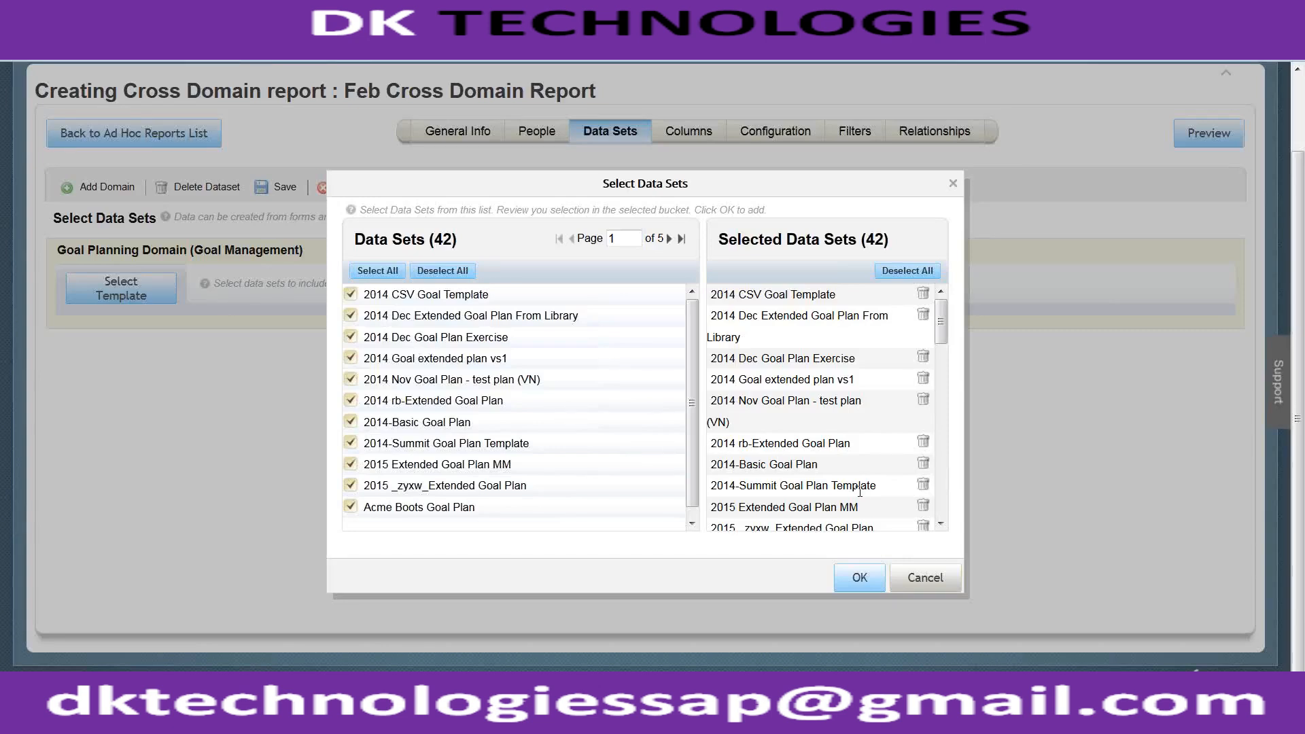
{"action": "left_click", "coordinate": [859, 577]}
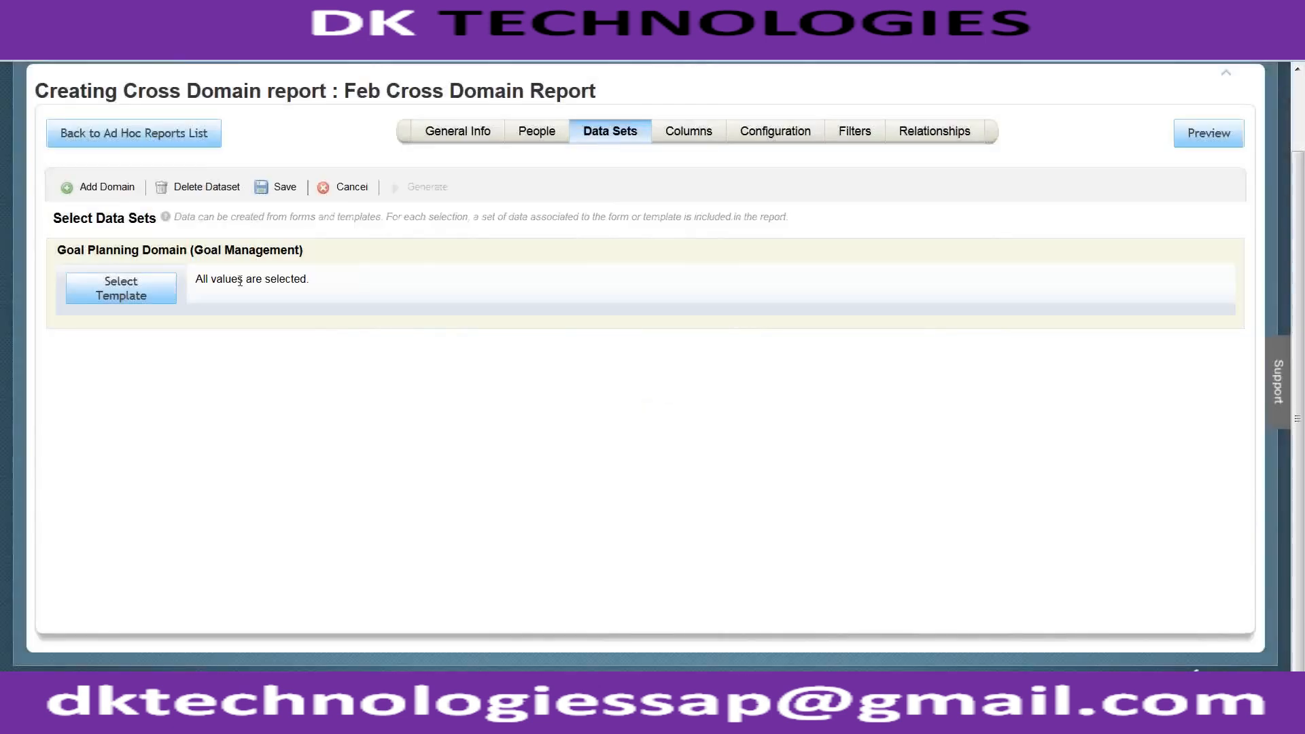
{"action": "left_click", "coordinate": [284, 189]}
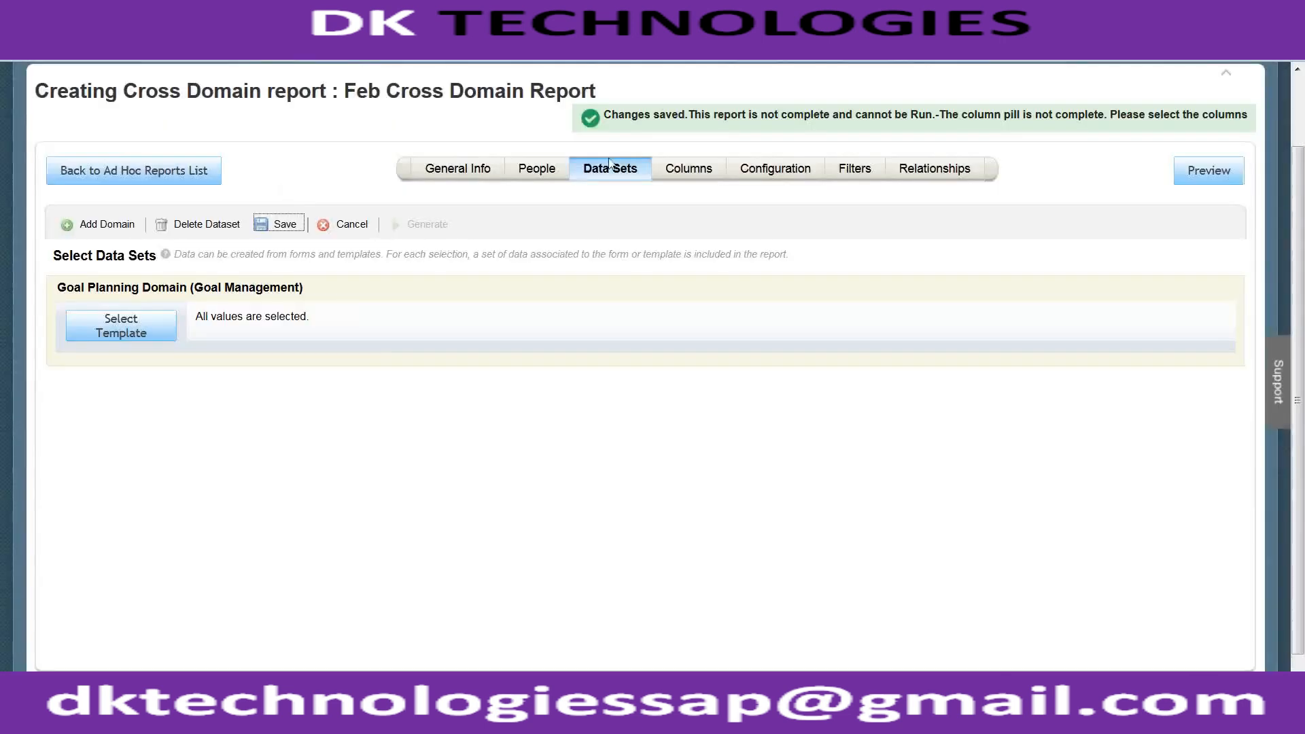
Select the Username, First Name, Last Name, Email and Business Phone columns for the Employee Profile domain
{"action": "left_click", "coordinate": [688, 172]}
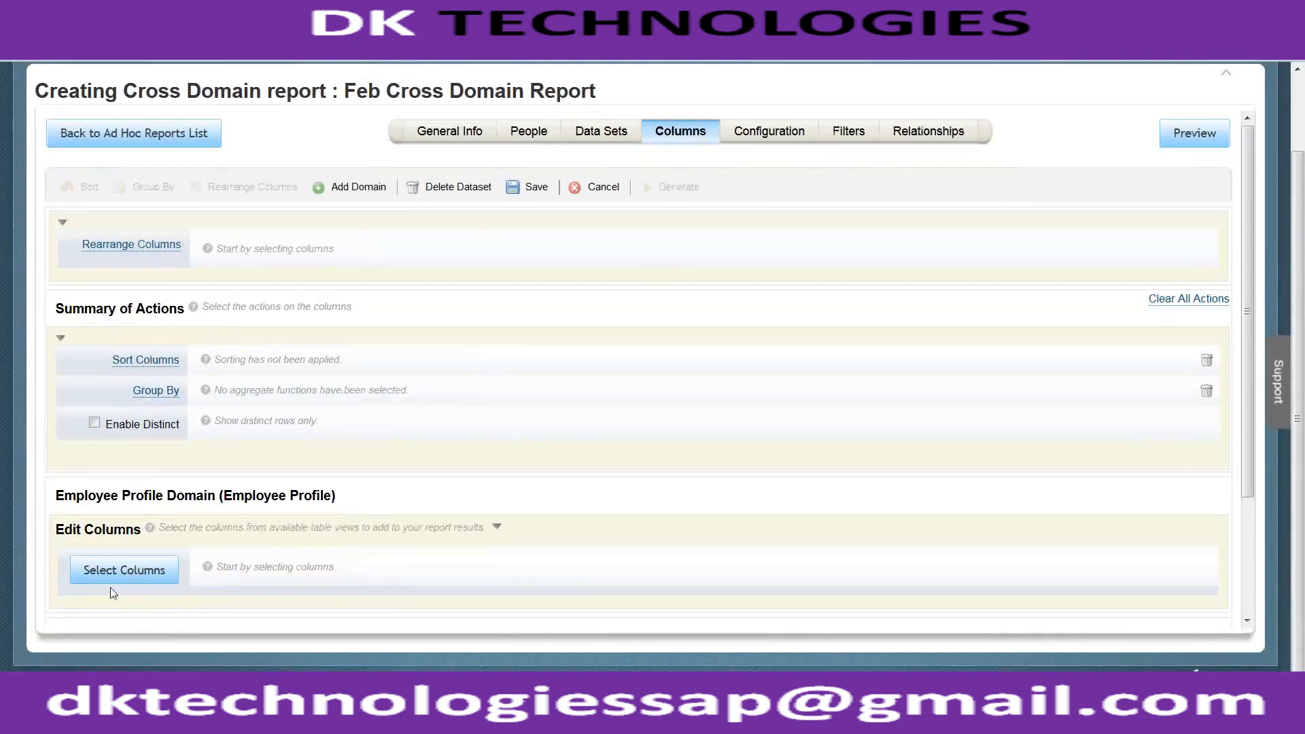
{"action": "left_click", "coordinate": [132, 569]}
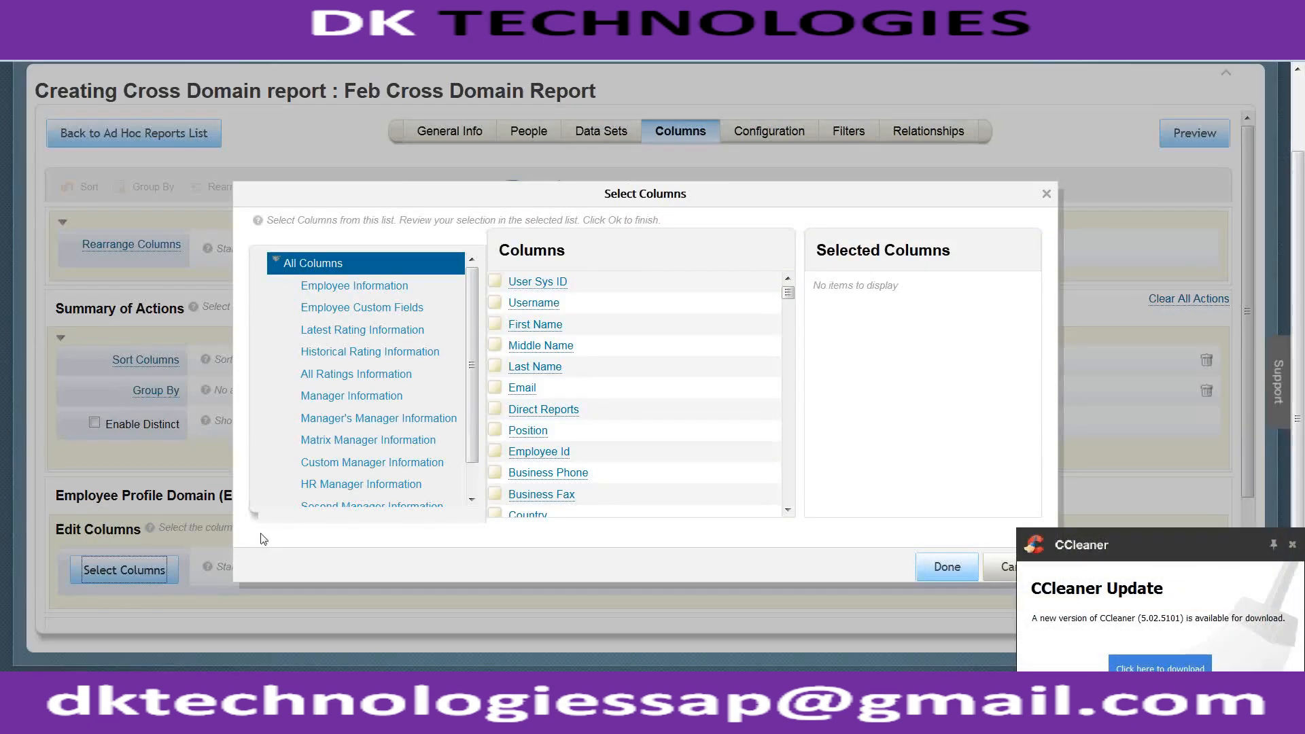
{"action": "left_click", "coordinate": [496, 305]}
{"action": "left_click", "coordinate": [496, 325]}
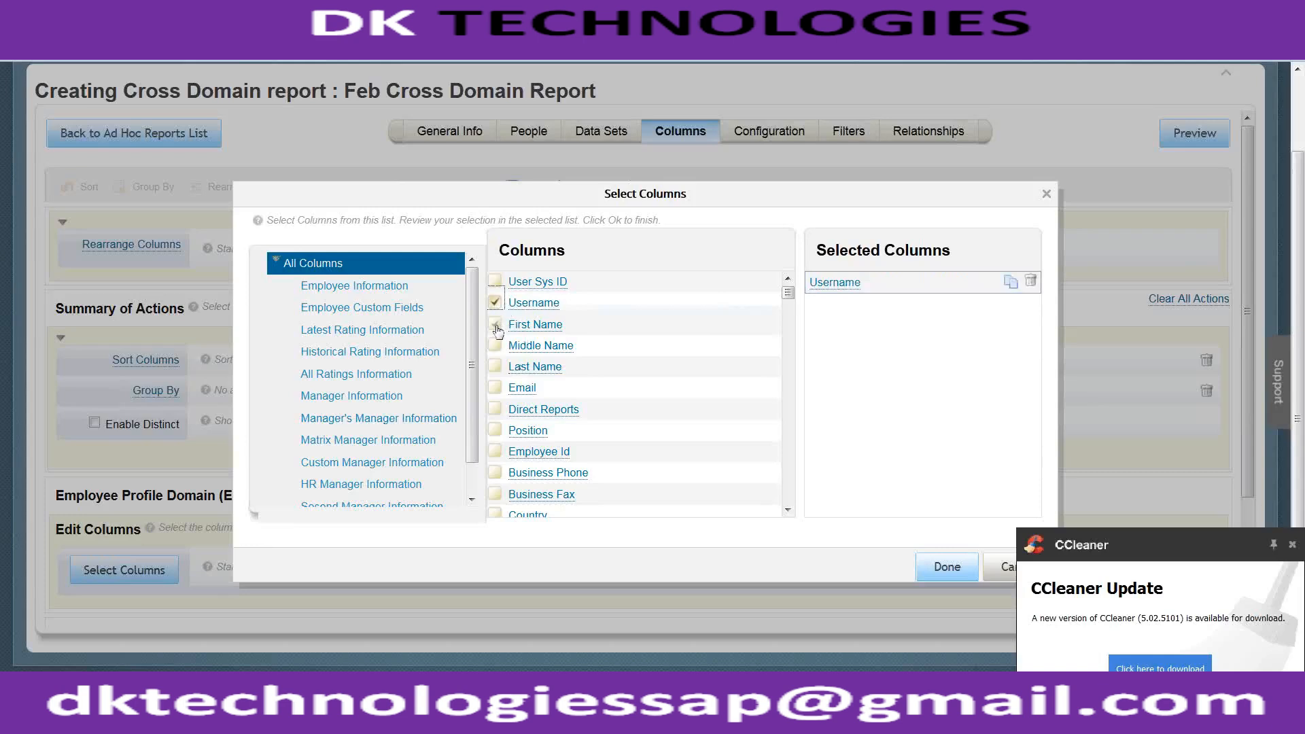
{"action": "left_click", "coordinate": [495, 368]}
{"action": "left_click", "coordinate": [495, 388]}
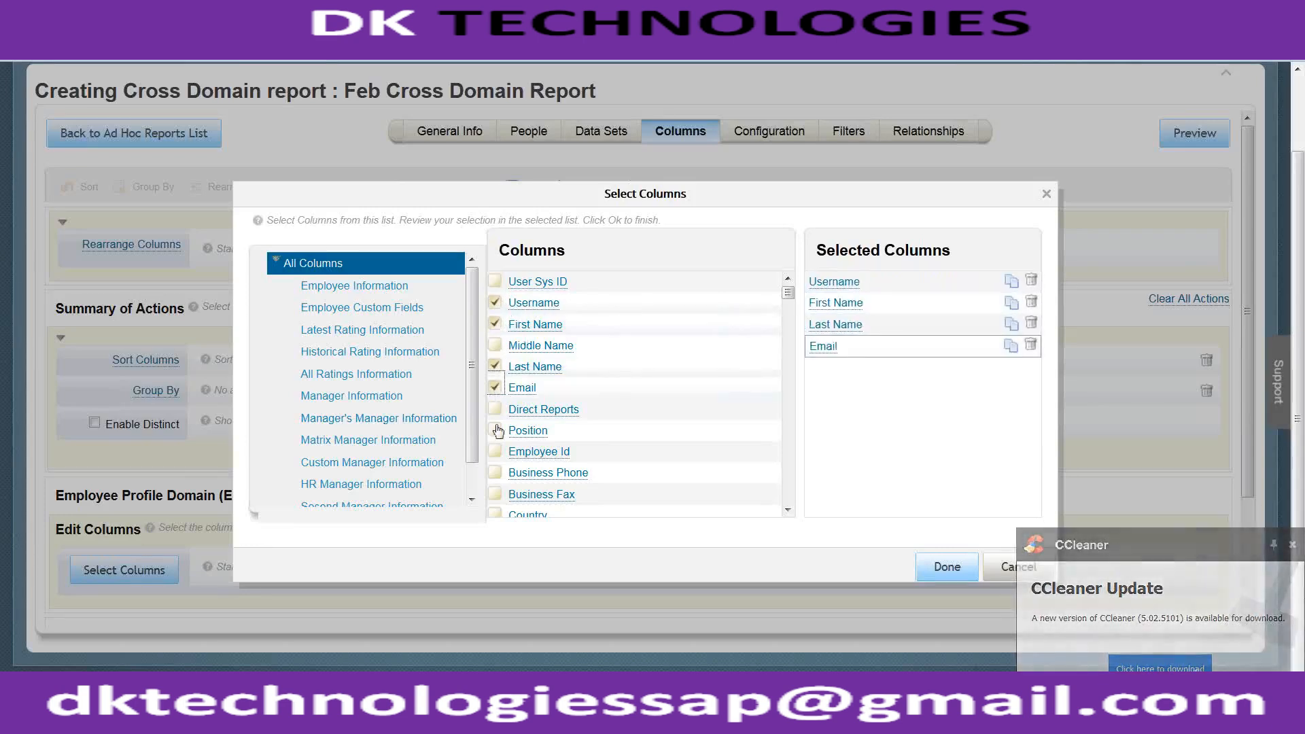
{"action": "left_click", "coordinate": [496, 474]}
Add the City, State, Zip Code and Division columns to the Employee Profile domain and confirm the column selection
{"action": "left_click", "coordinate": [788, 510]}
{"action": "left_click", "coordinate": [788, 512]}
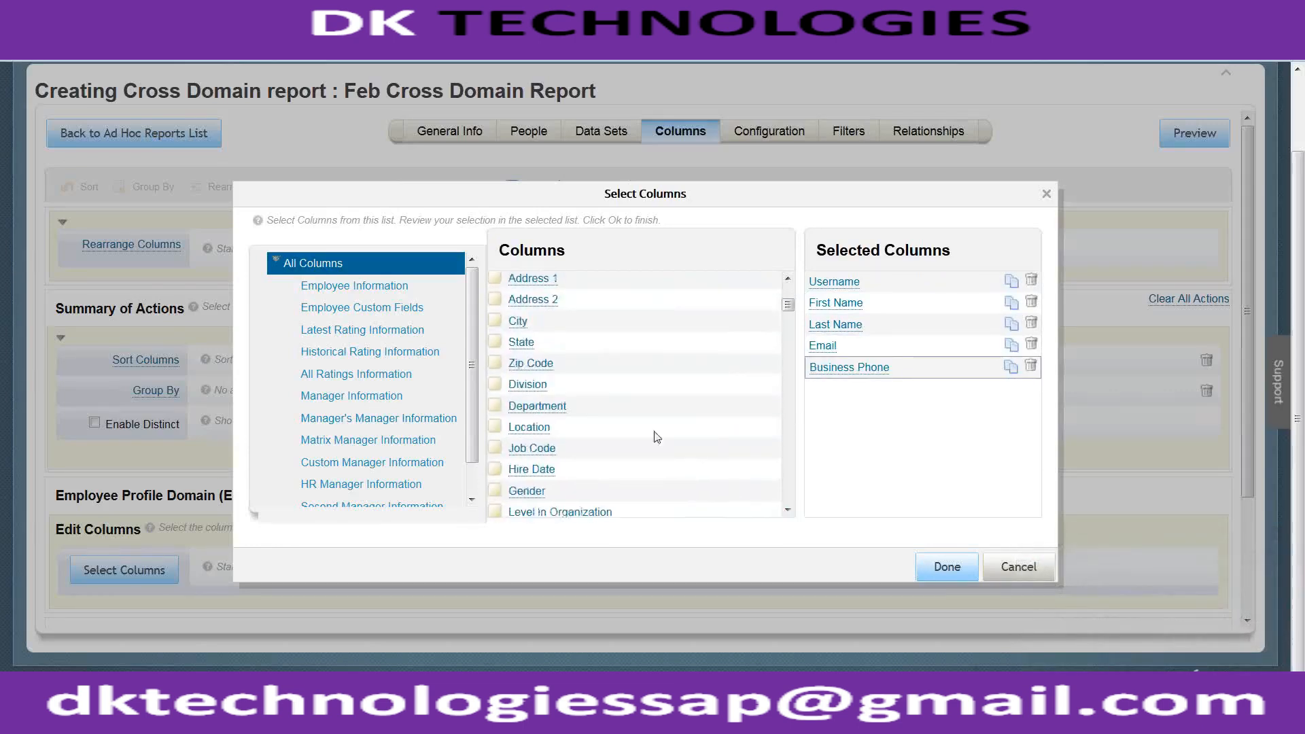
{"action": "left_click", "coordinate": [494, 322]}
{"action": "left_click", "coordinate": [495, 342]}
{"action": "left_click", "coordinate": [495, 363]}
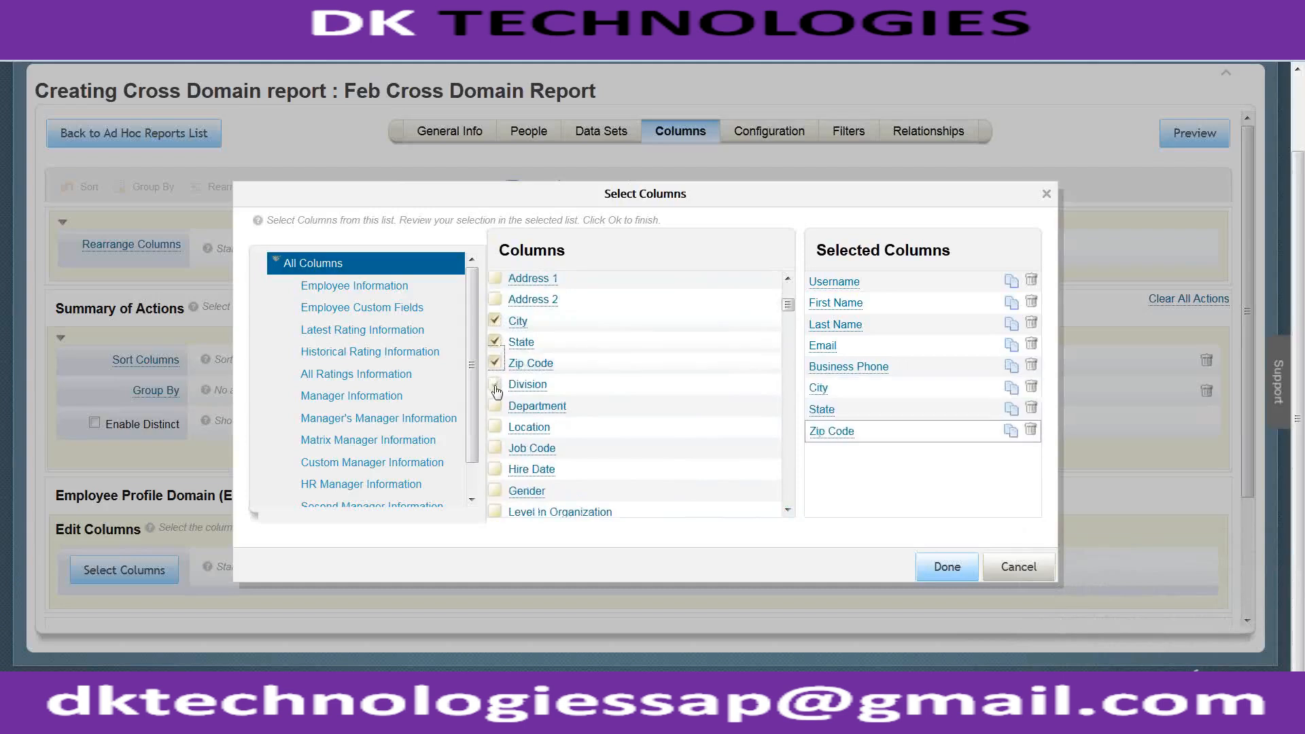
{"action": "left_click", "coordinate": [496, 385]}
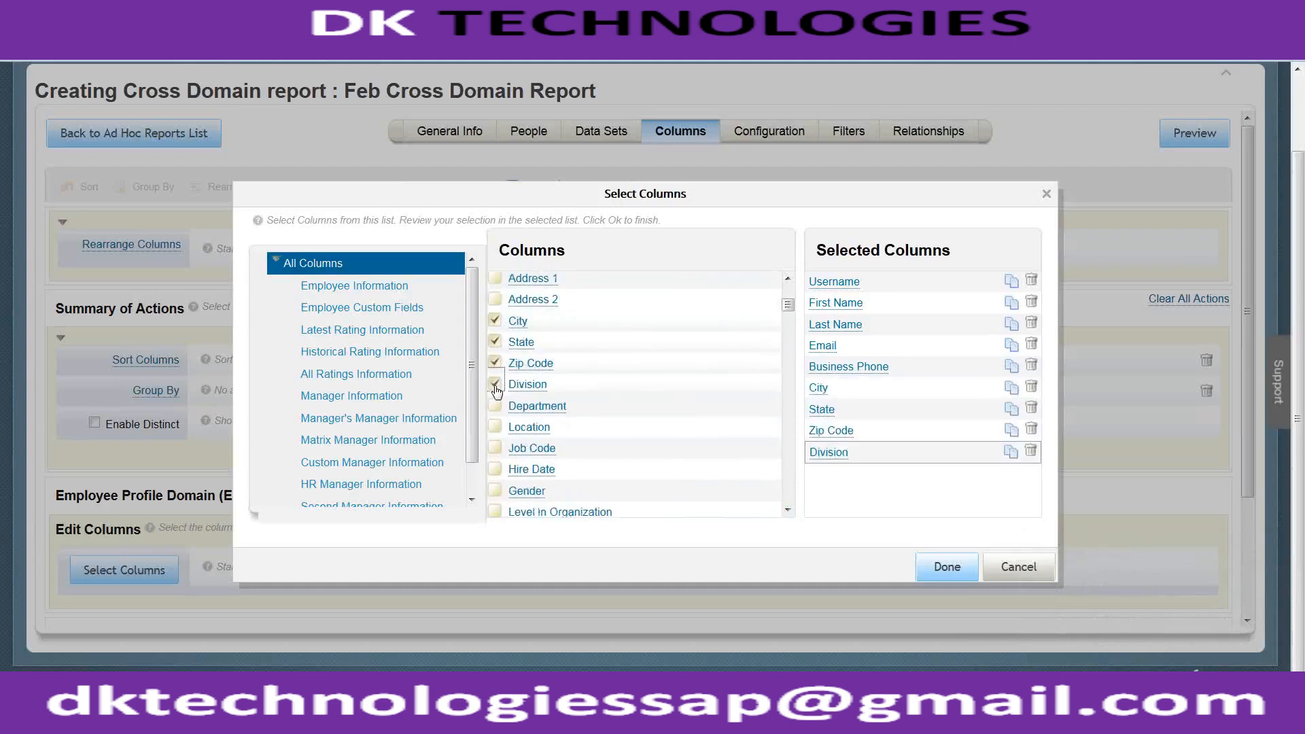
{"action": "left_click", "coordinate": [474, 493]}
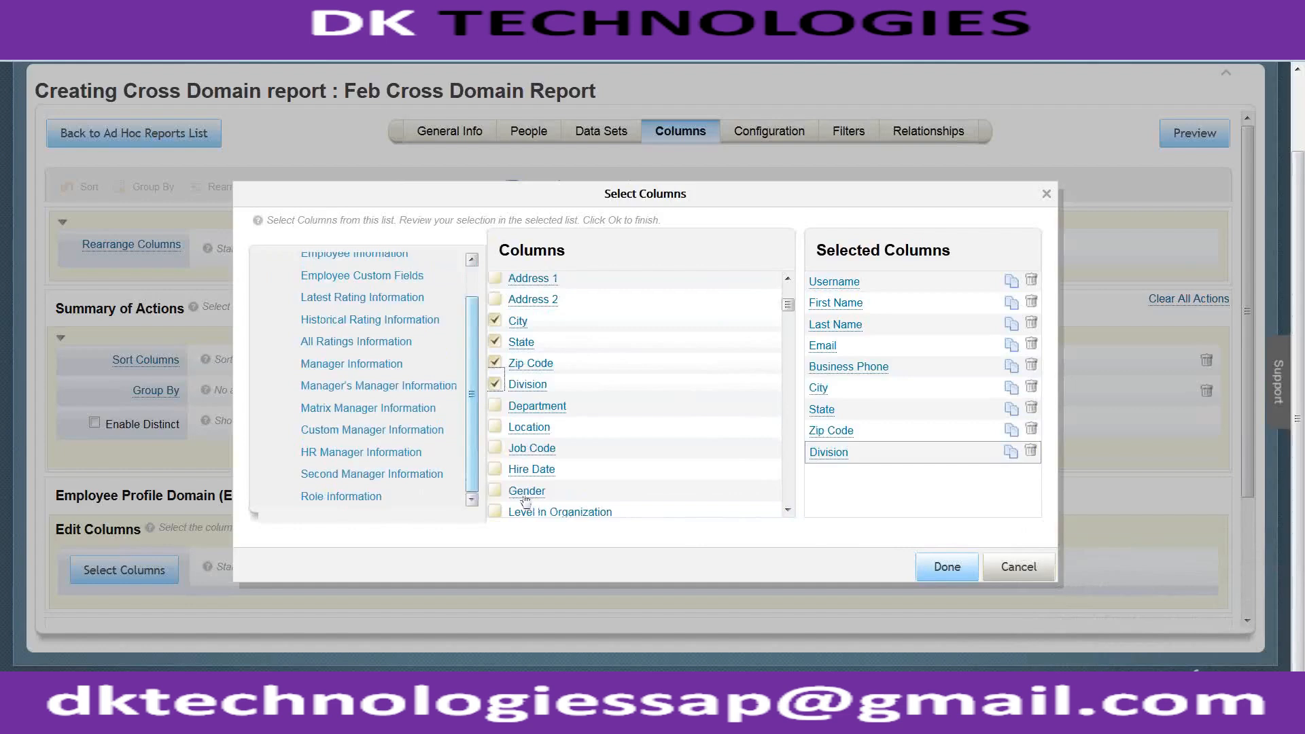
{"action": "left_click", "coordinate": [953, 570]}
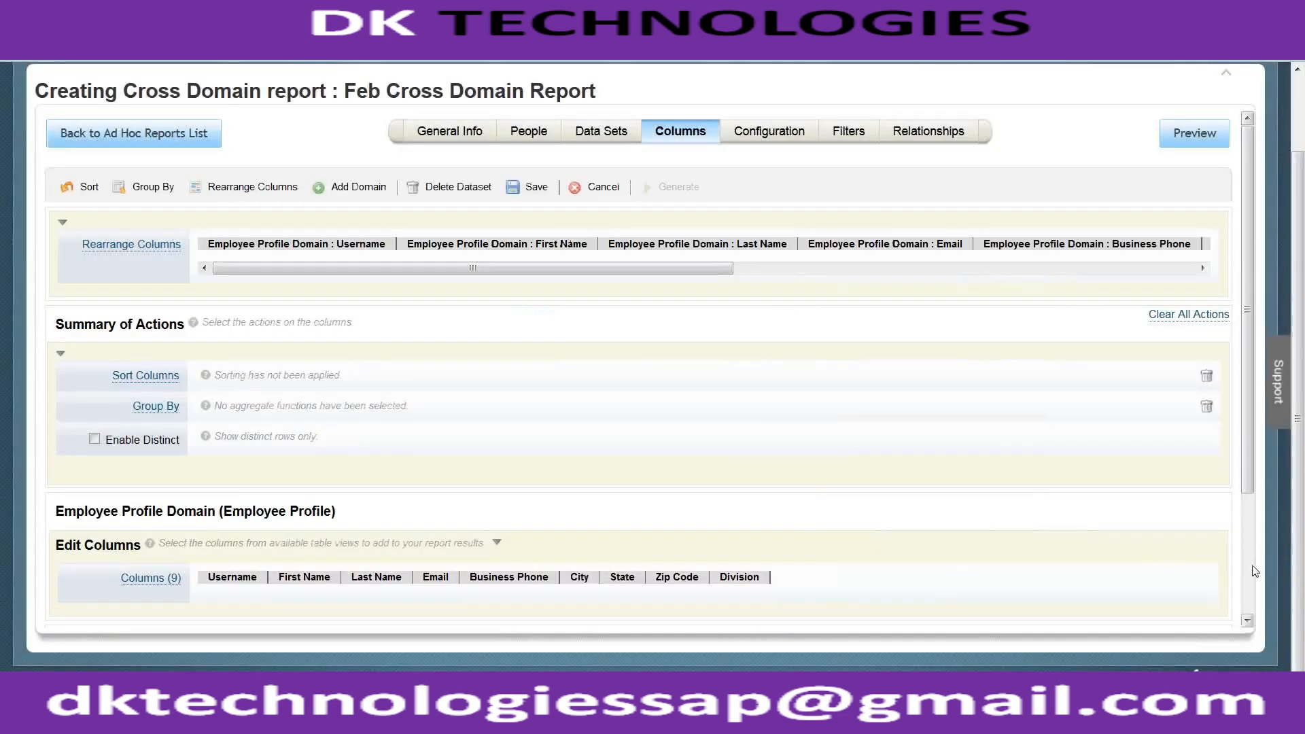
Select the Goal Plan Name, Goal Plan ID, Goal Plan Last Modified Date and Goal Plan Start Date columns for the Goal Management domain
{"action": "scroll", "coordinate": [1254, 571], "scroll_direction": "down", "scroll_amount": 3}
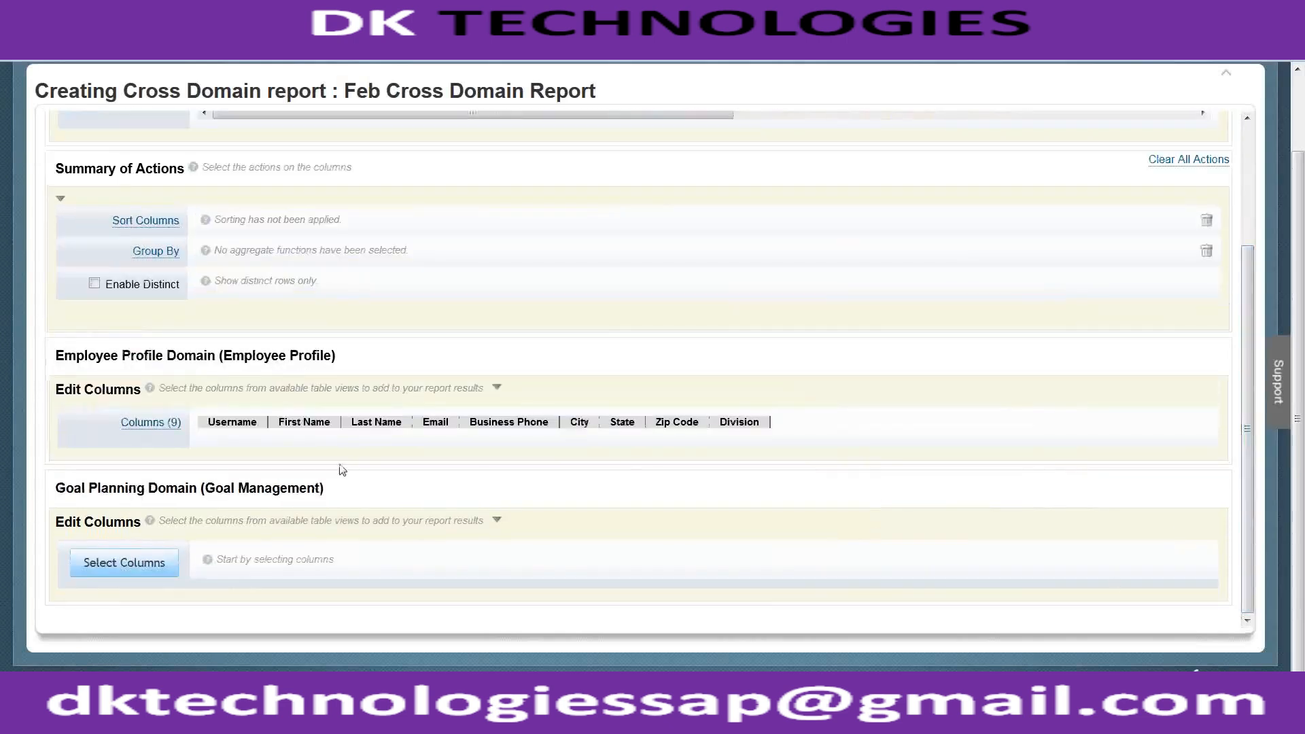
{"action": "left_click", "coordinate": [138, 563]}
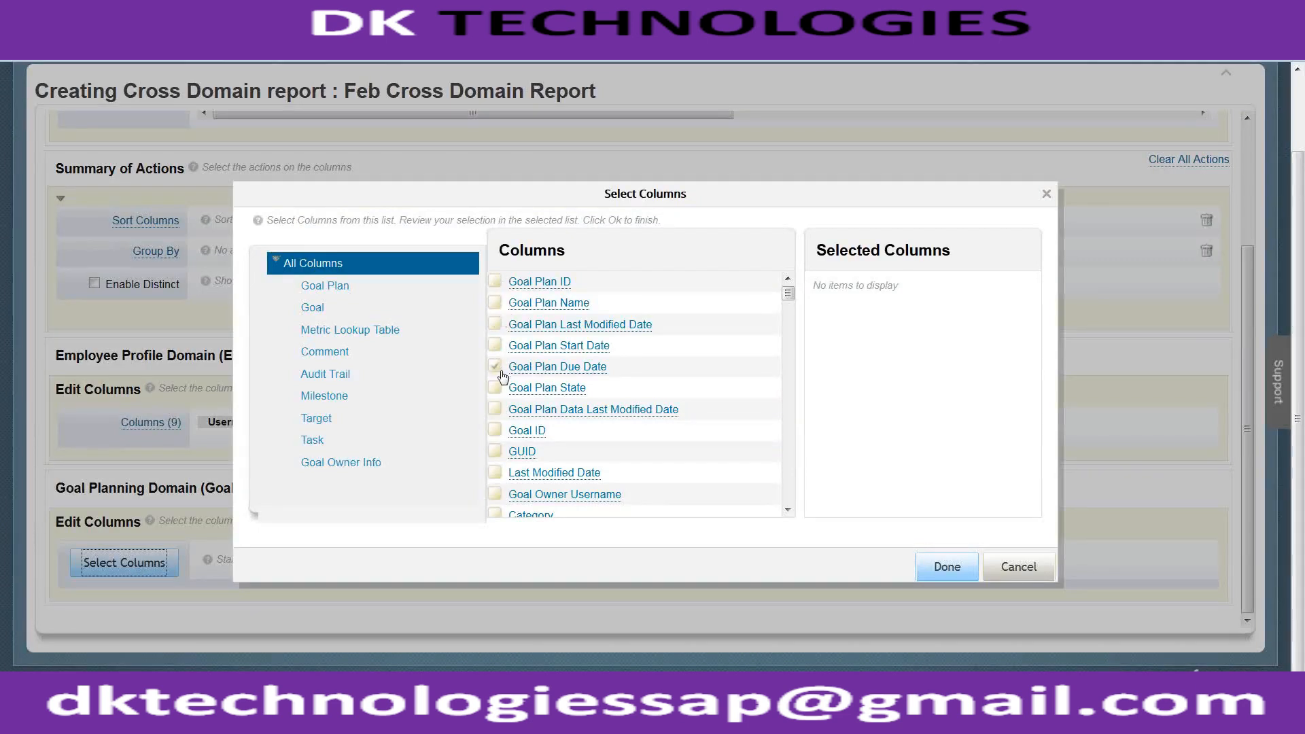
{"action": "left_click", "coordinate": [497, 303]}
{"action": "left_click", "coordinate": [495, 281]}
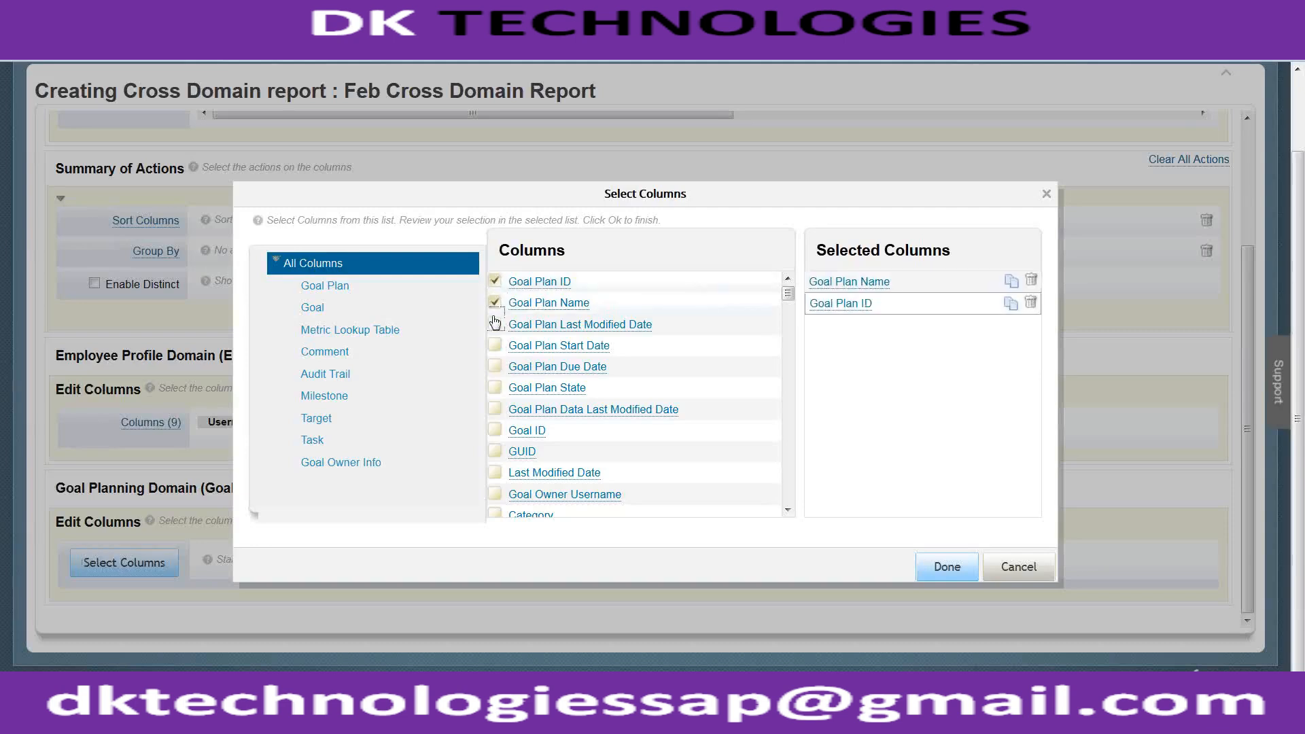
{"action": "left_click", "coordinate": [495, 324]}
{"action": "left_click", "coordinate": [494, 345]}
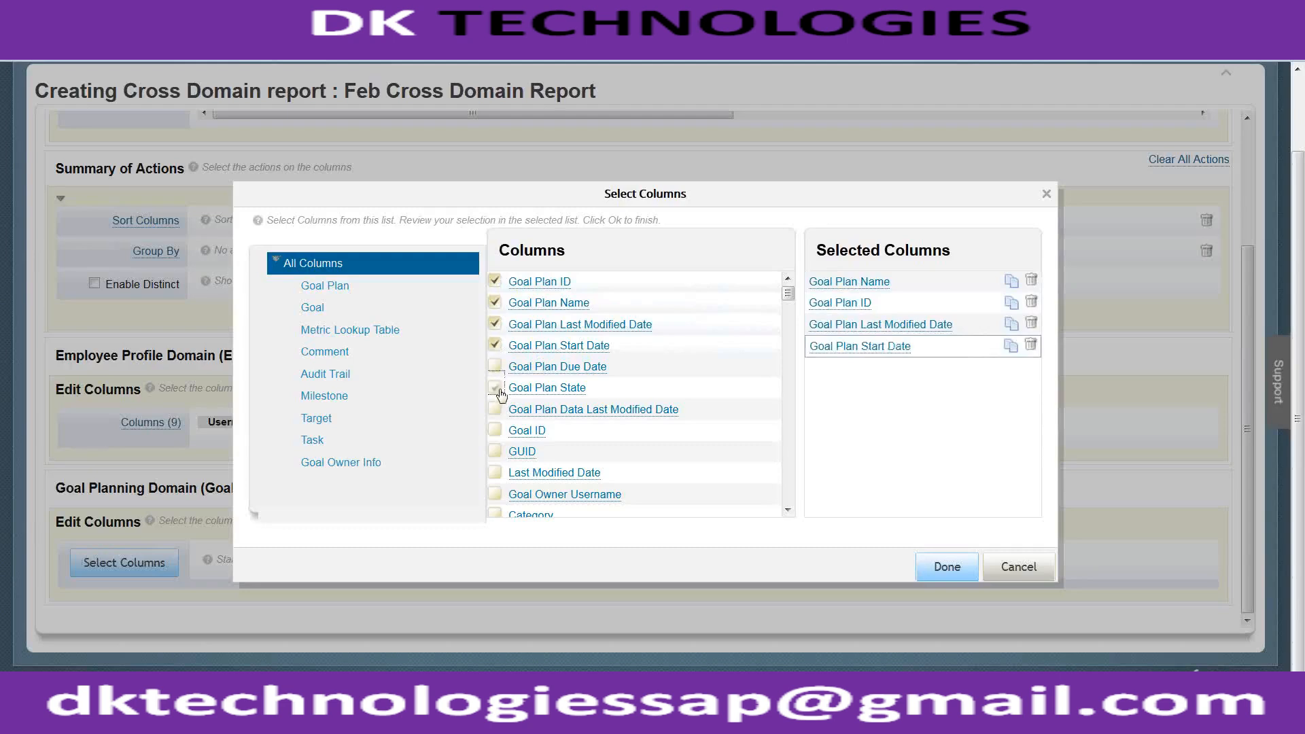
Add the Goal Plan State, Goal Plan Data Last Modified Date, Category, Goal Owner Username, Last Modified Date and Goal ID columns and confirm the selection
{"action": "left_click", "coordinate": [496, 388]}
{"action": "left_click", "coordinate": [495, 409]}
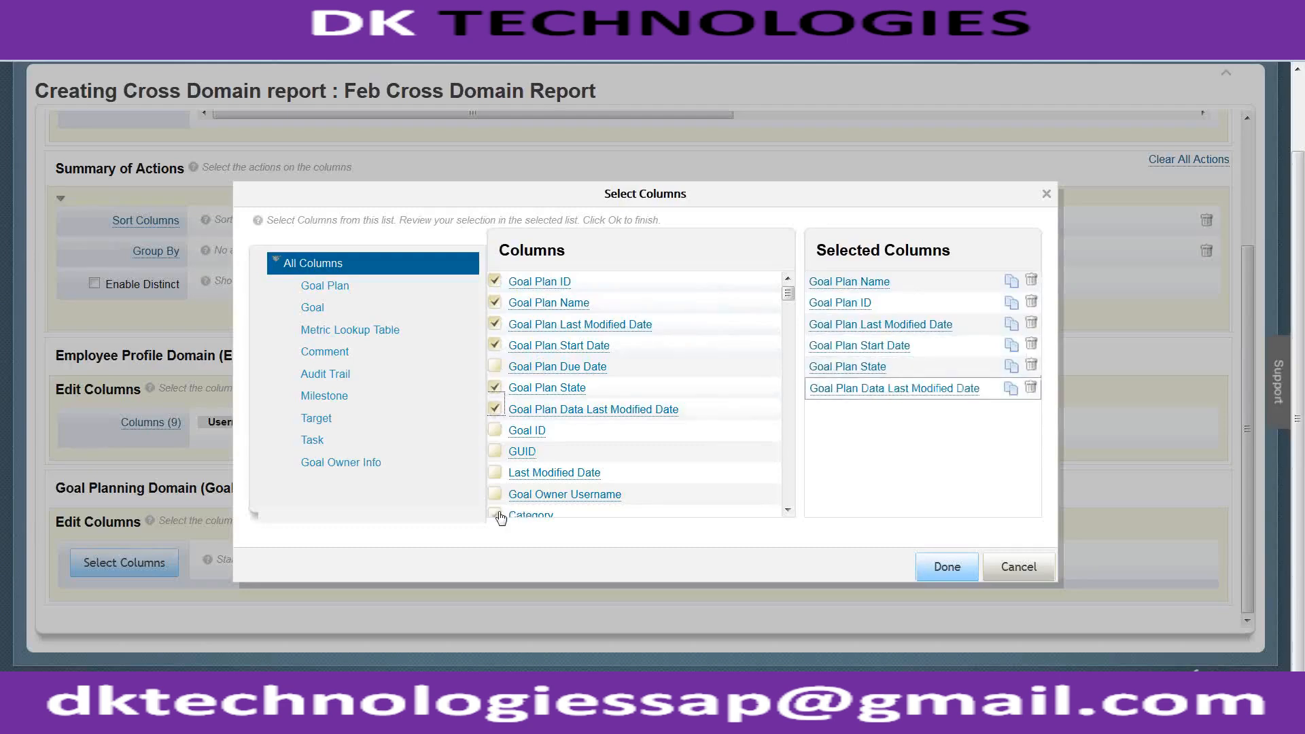
{"action": "left_click", "coordinate": [498, 516]}
{"action": "left_click", "coordinate": [496, 494]}
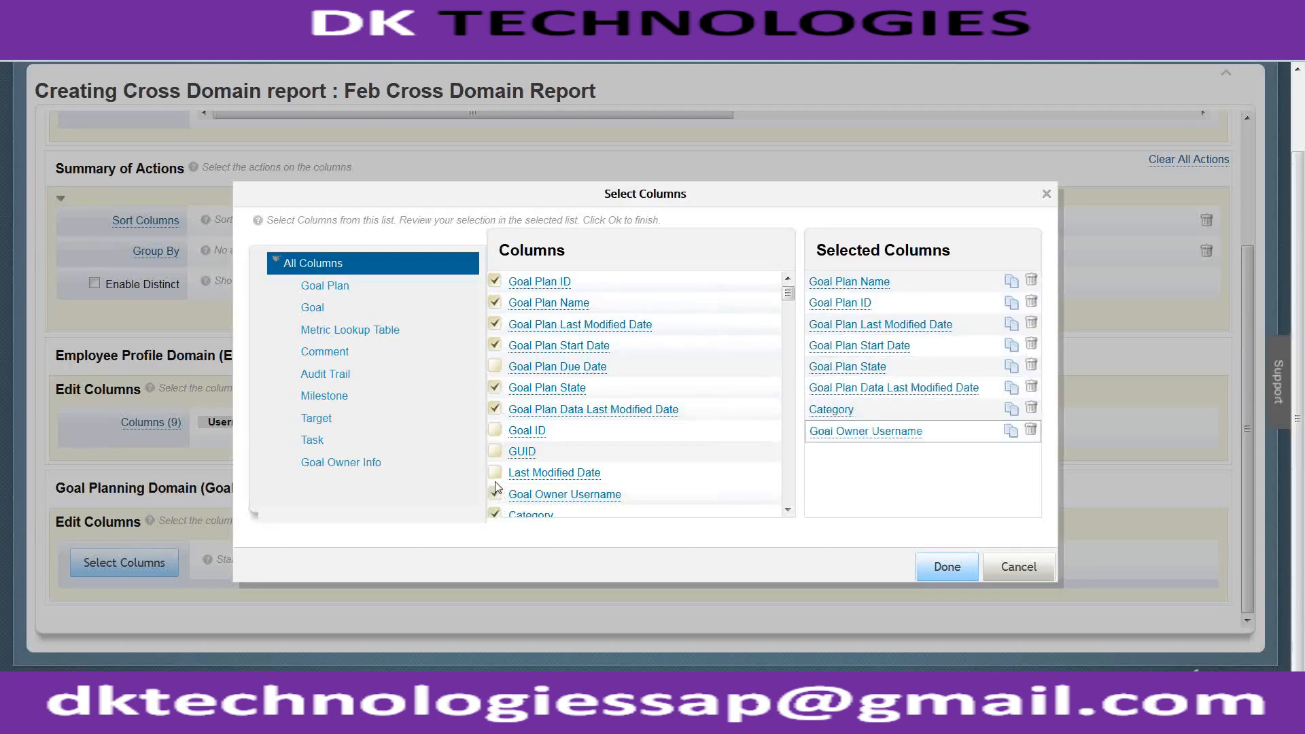
{"action": "left_click", "coordinate": [495, 472]}
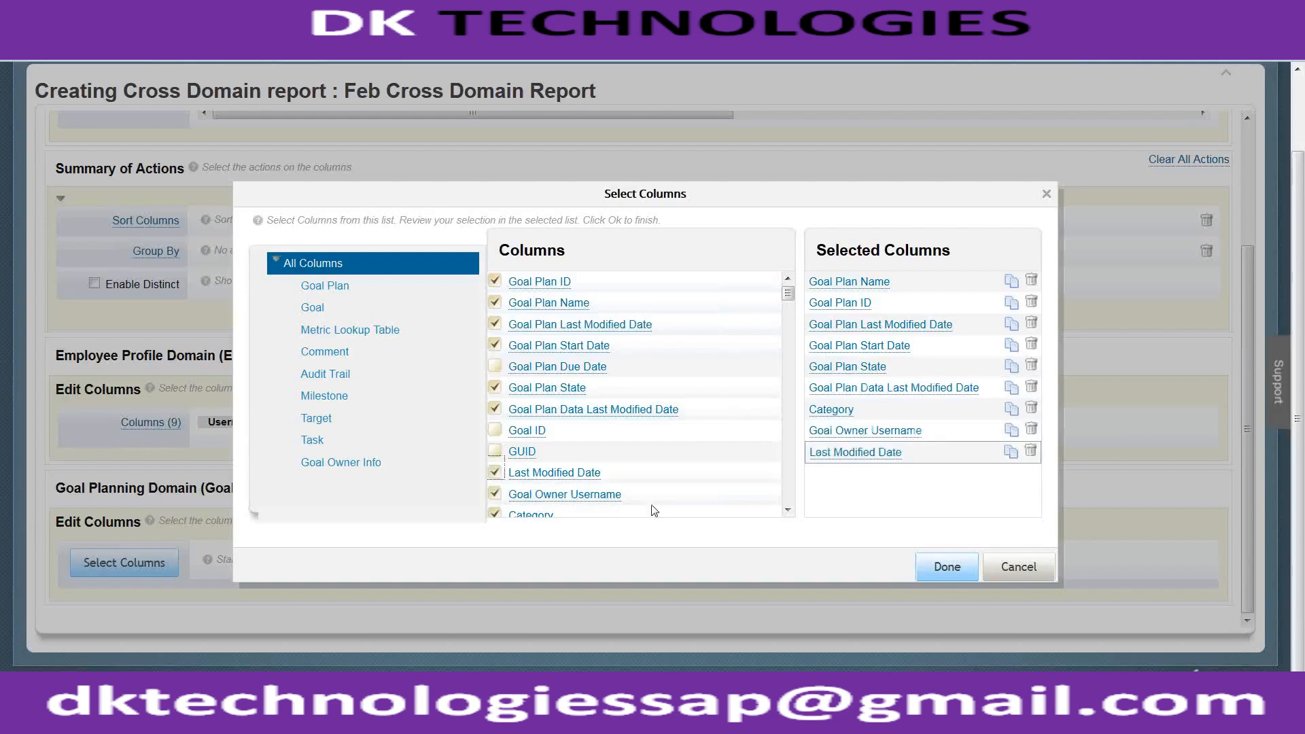
{"action": "left_click", "coordinate": [495, 431]}
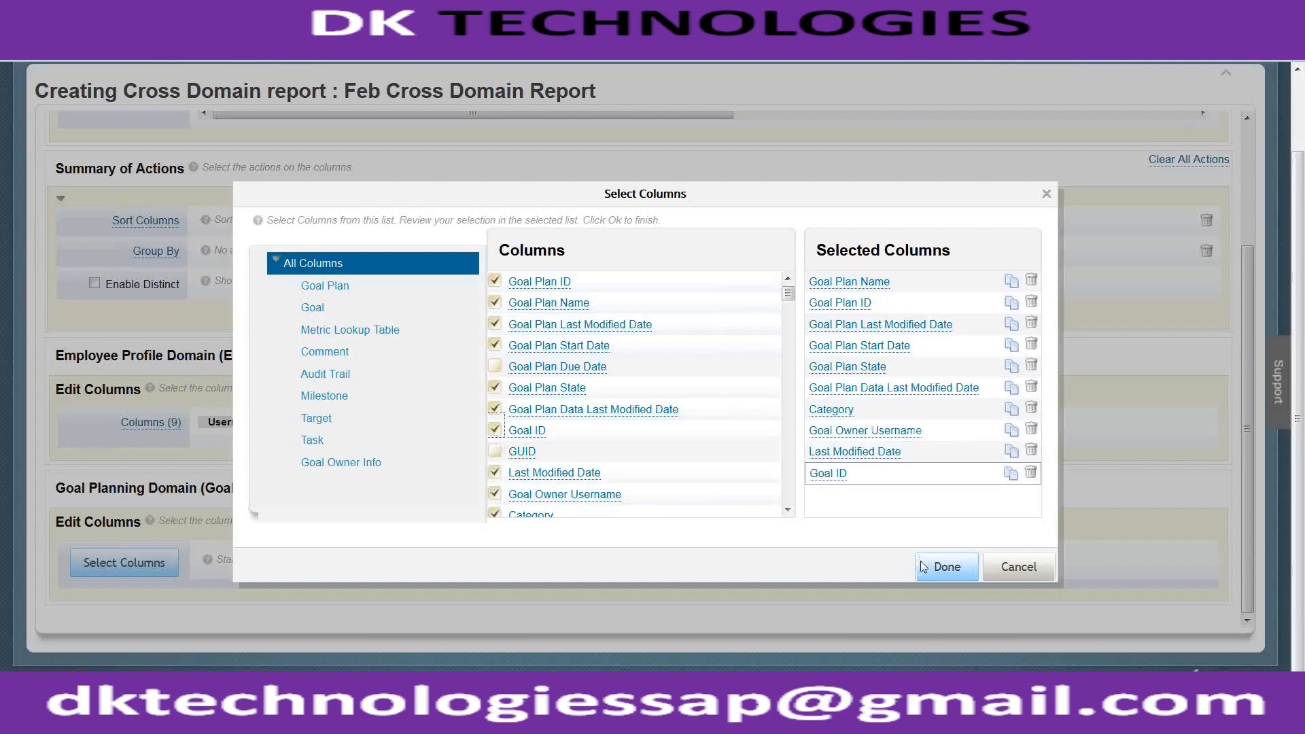
{"action": "left_click", "coordinate": [940, 568]}
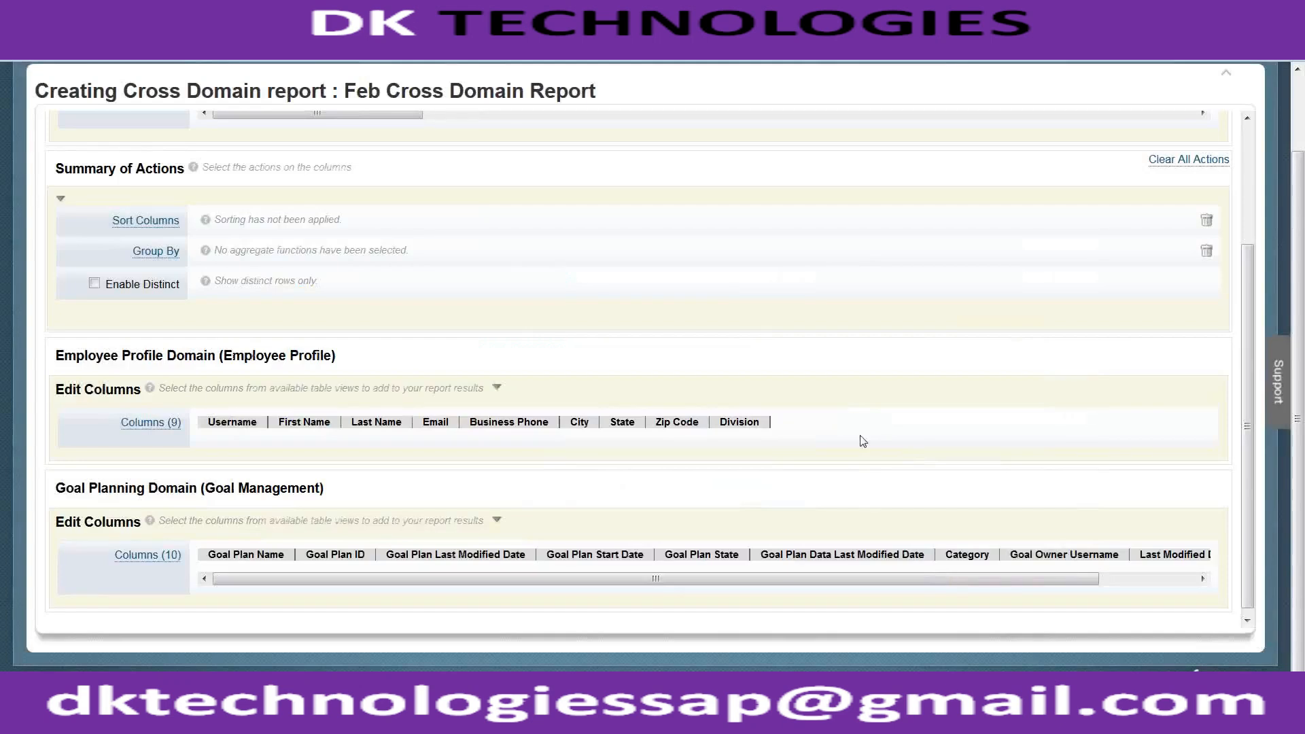
Save the report with the selected Employee Profile and Goal Management columns
{"action": "scroll", "coordinate": [870, 258], "scroll_direction": "up", "scroll_amount": 1}
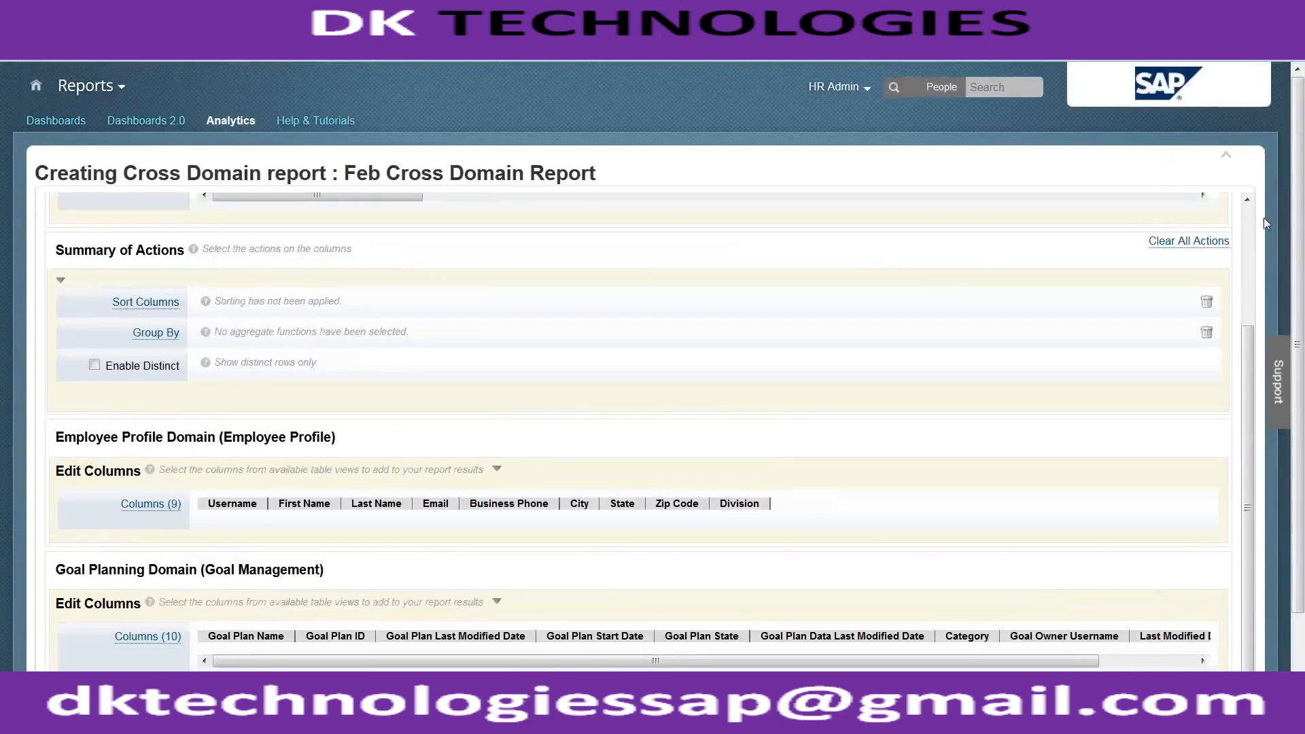
{"action": "scroll", "coordinate": [1181, 219], "scroll_direction": "up", "scroll_amount": 1}
{"action": "scroll", "coordinate": [787, 171], "scroll_direction": "up", "scroll_amount": 2}
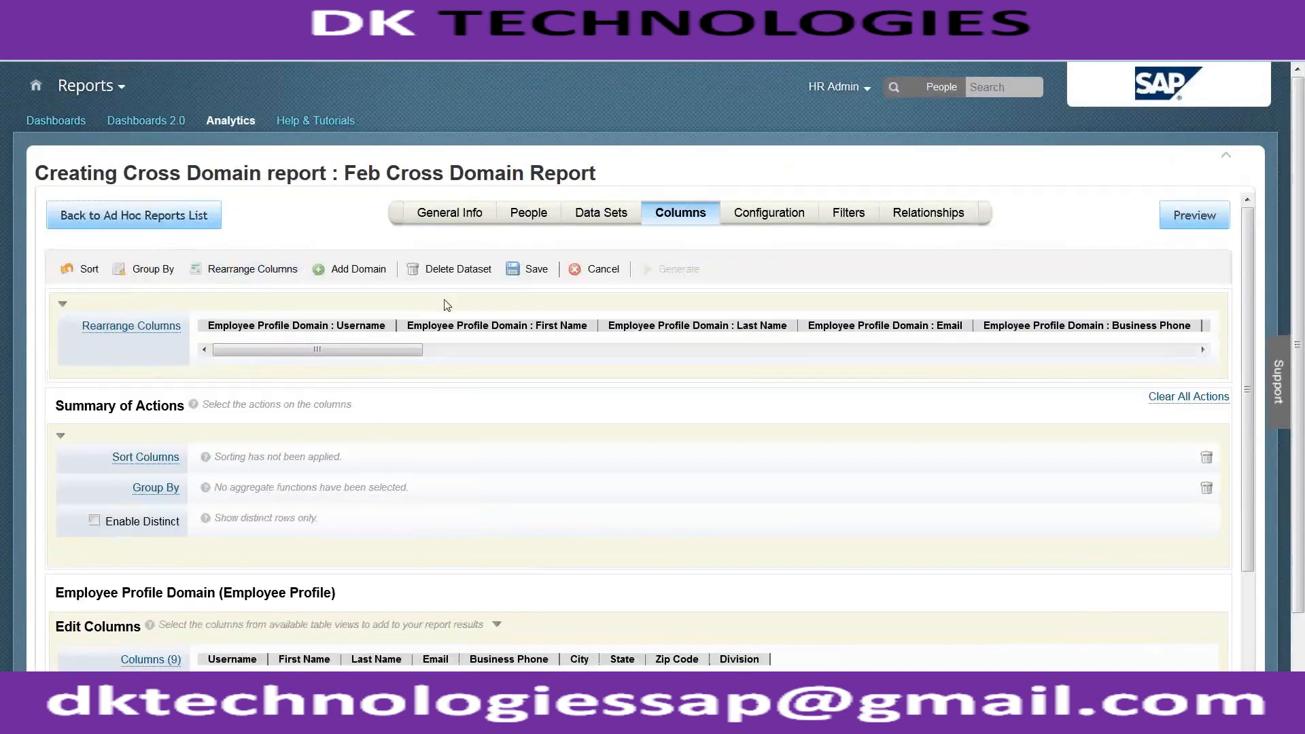
{"action": "left_click", "coordinate": [525, 270]}
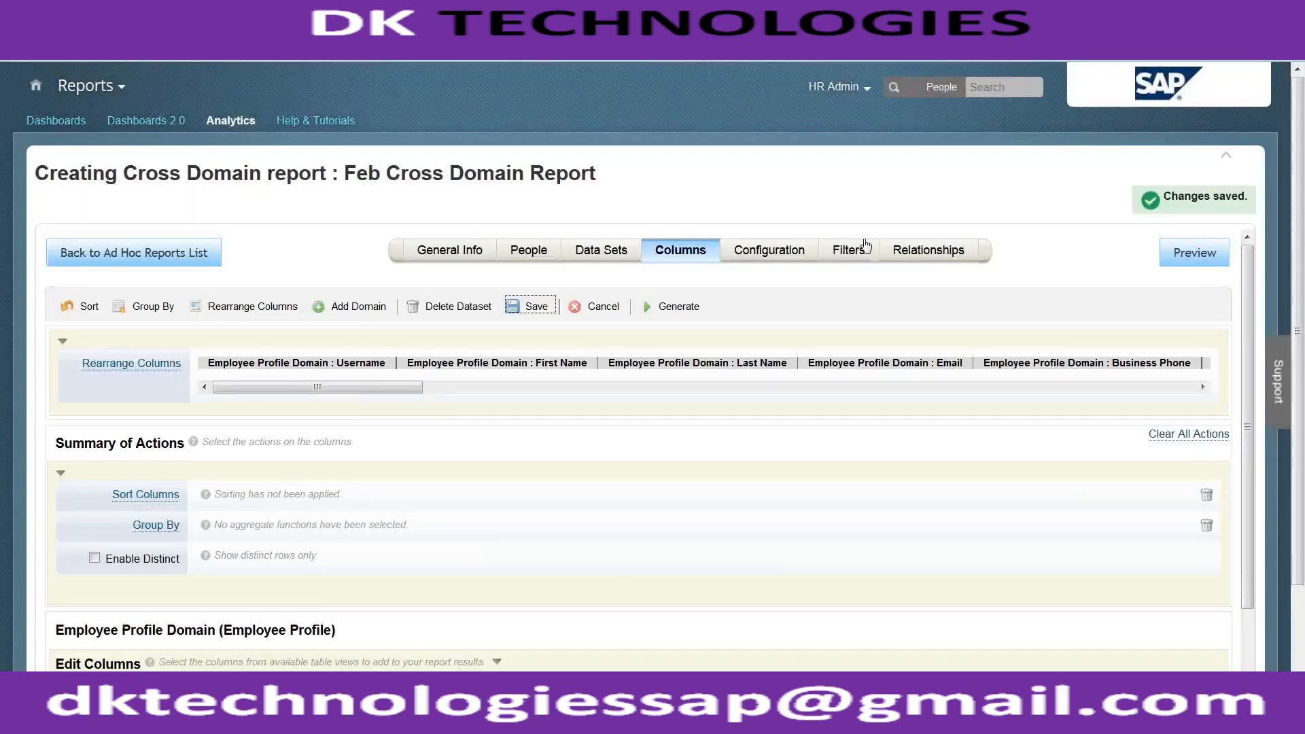
Review the filter fields available for the Employee Profile and Goal Management domains without adding any filter
{"action": "left_click", "coordinate": [848, 255]}
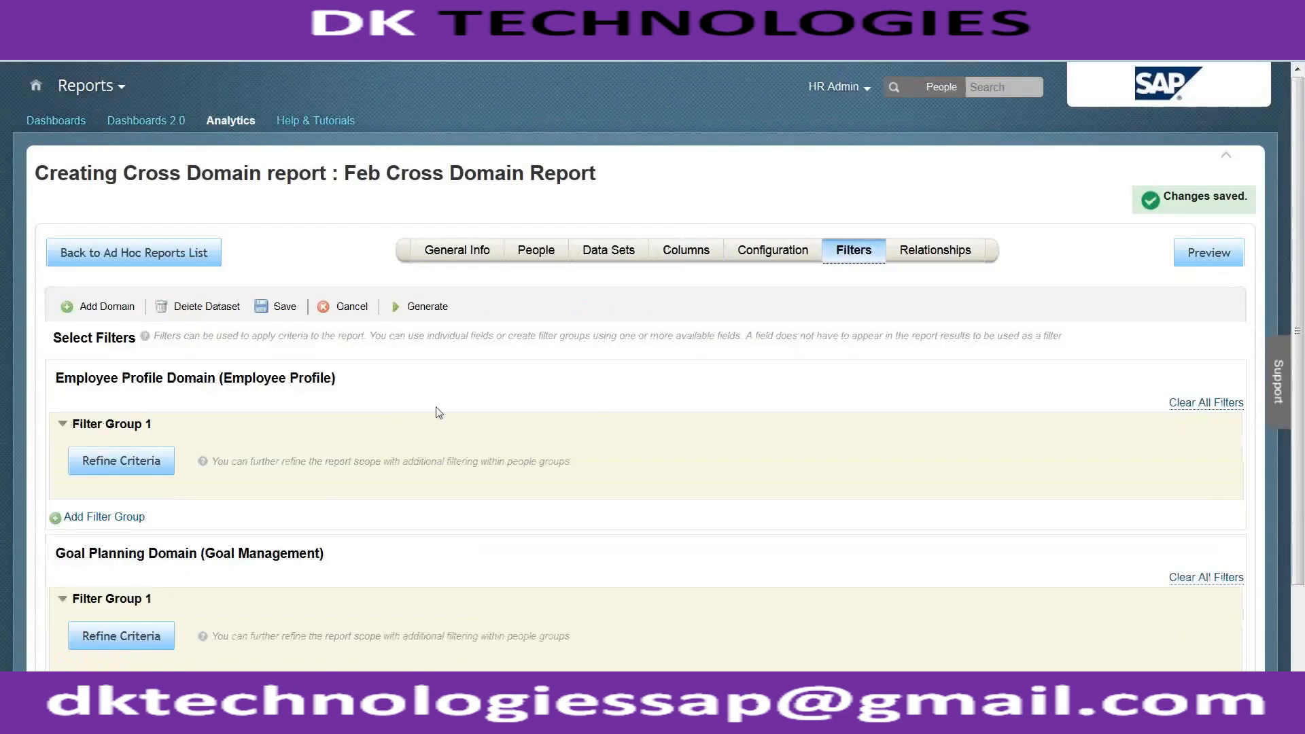
{"action": "left_click", "coordinate": [158, 465]}
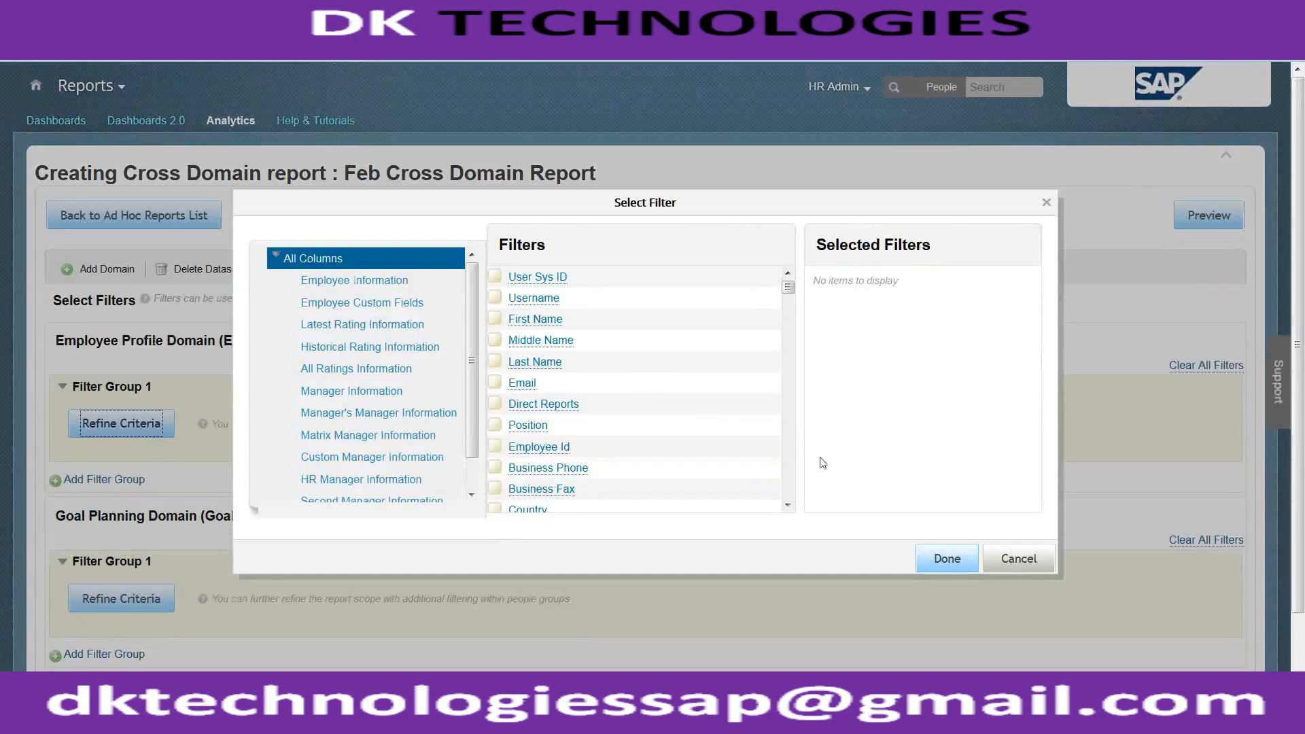
{"action": "left_click", "coordinate": [945, 559]}
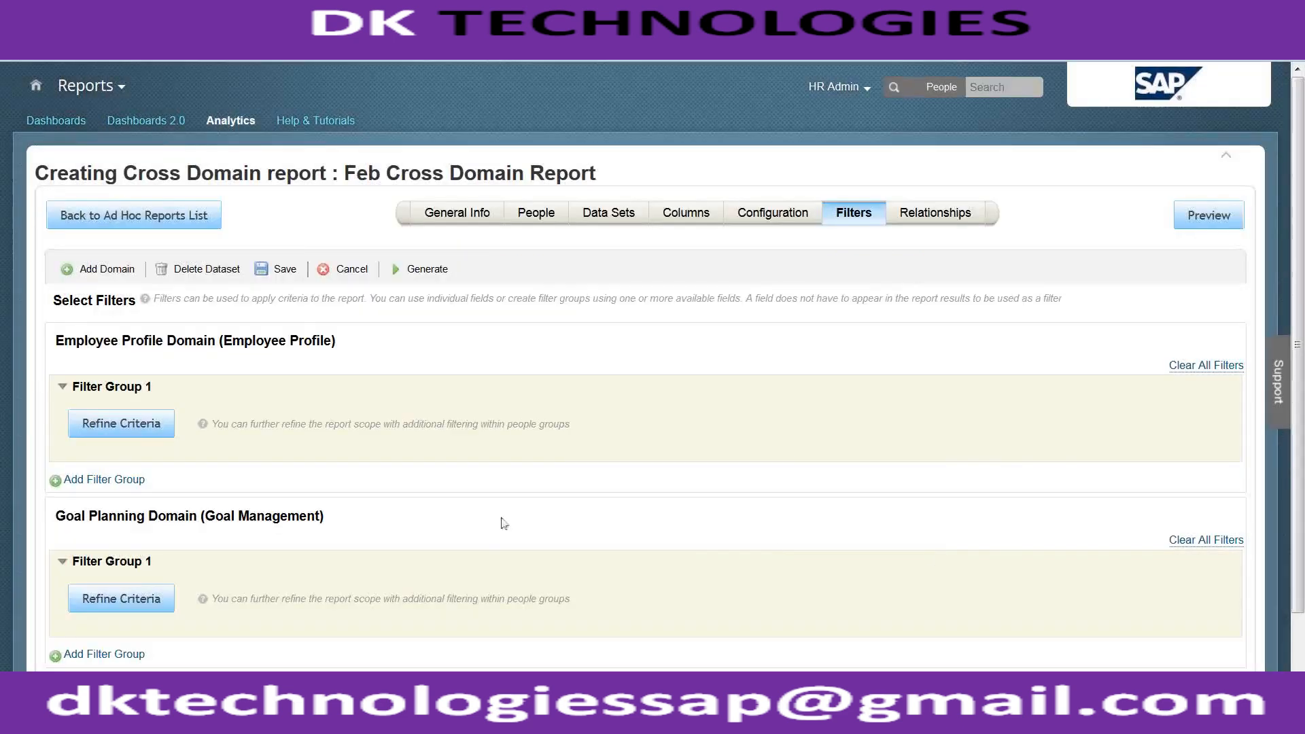
{"action": "left_click", "coordinate": [163, 603]}
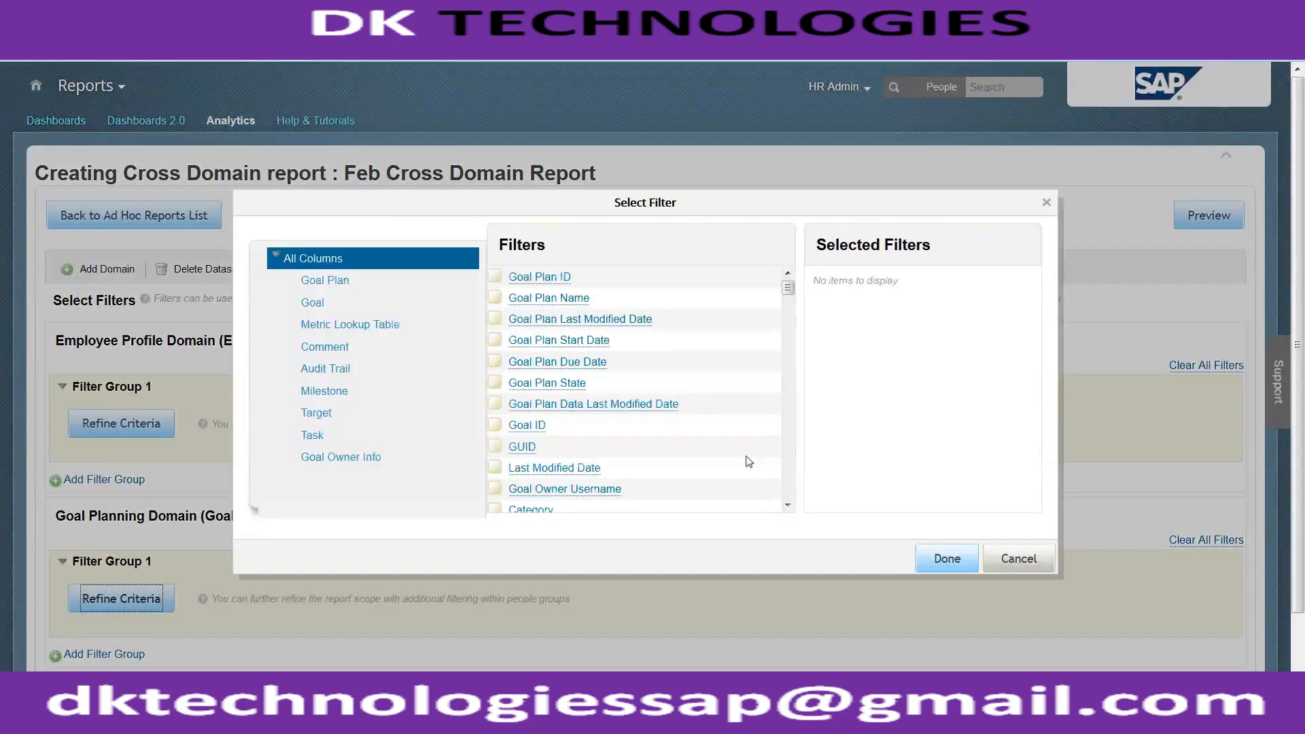
{"action": "left_click", "coordinate": [948, 559]}
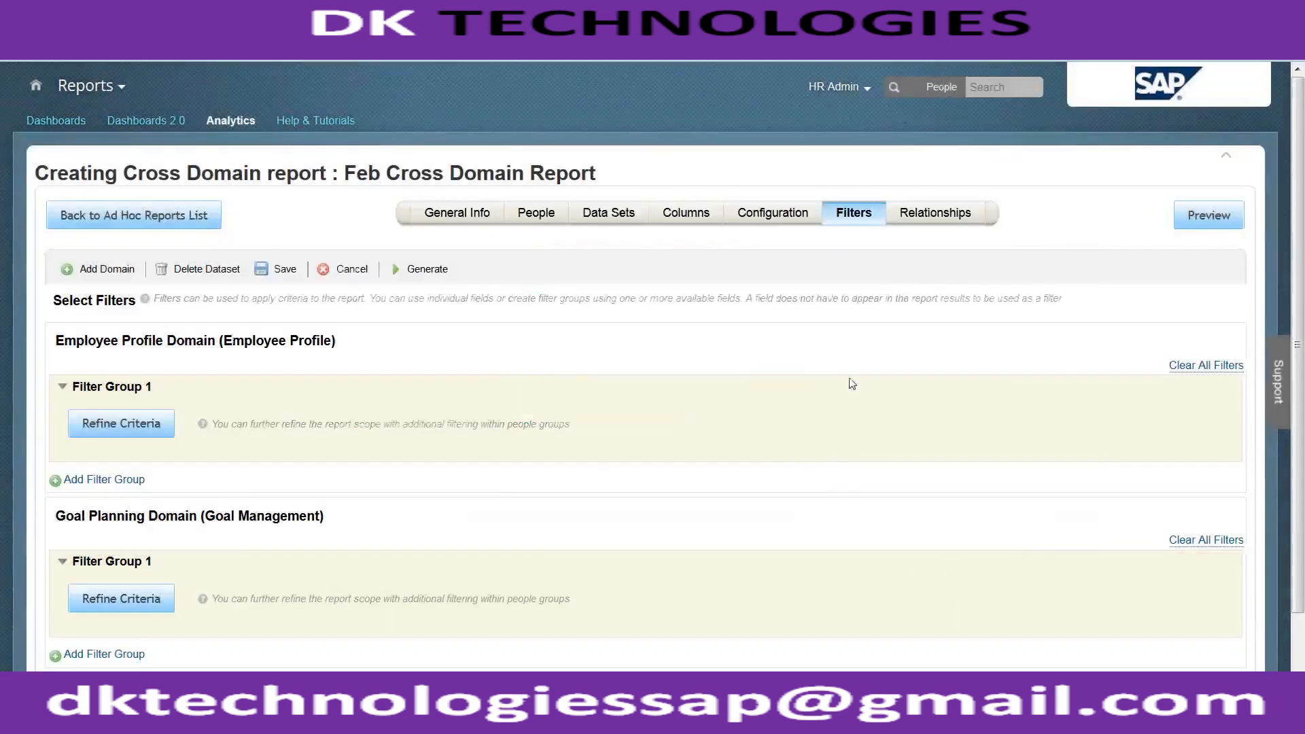
Examine the Employee Profile fields available for the report's domain relationship, keeping User Sys ID selected
{"action": "left_click", "coordinate": [929, 209]}
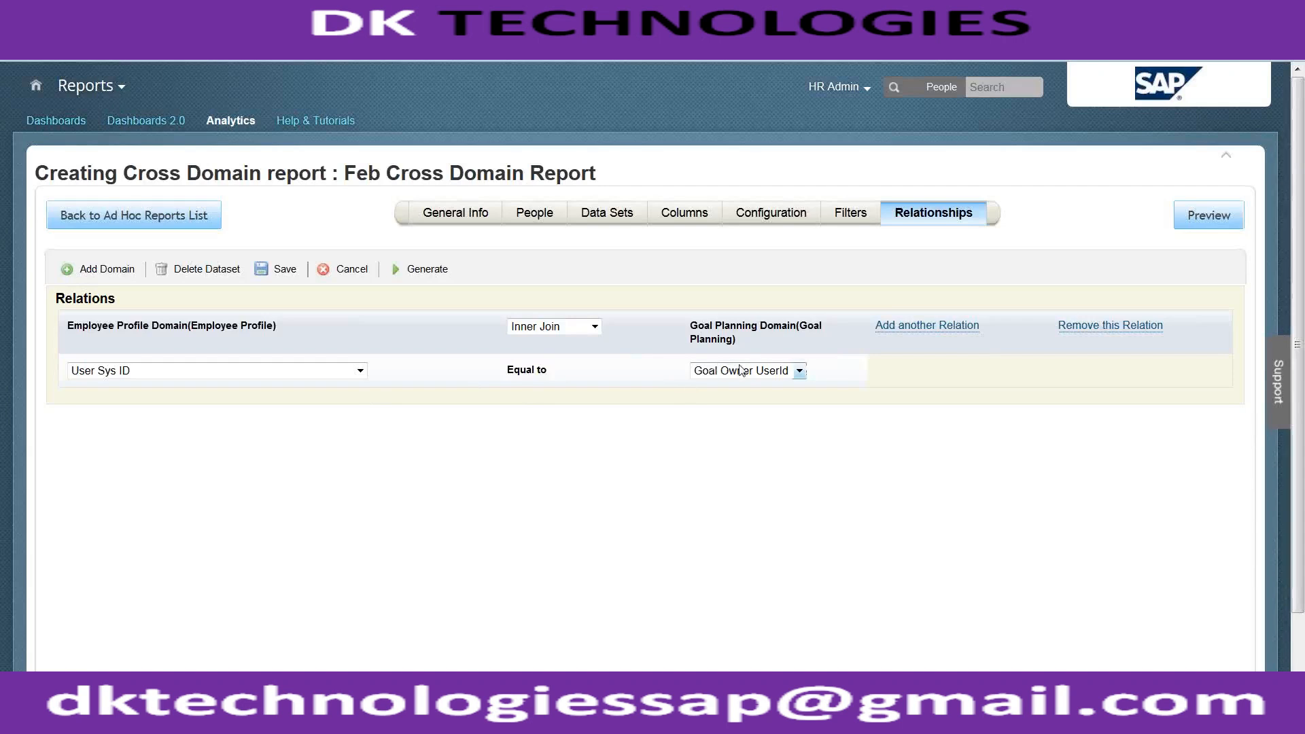
{"action": "left_click", "coordinate": [361, 371]}
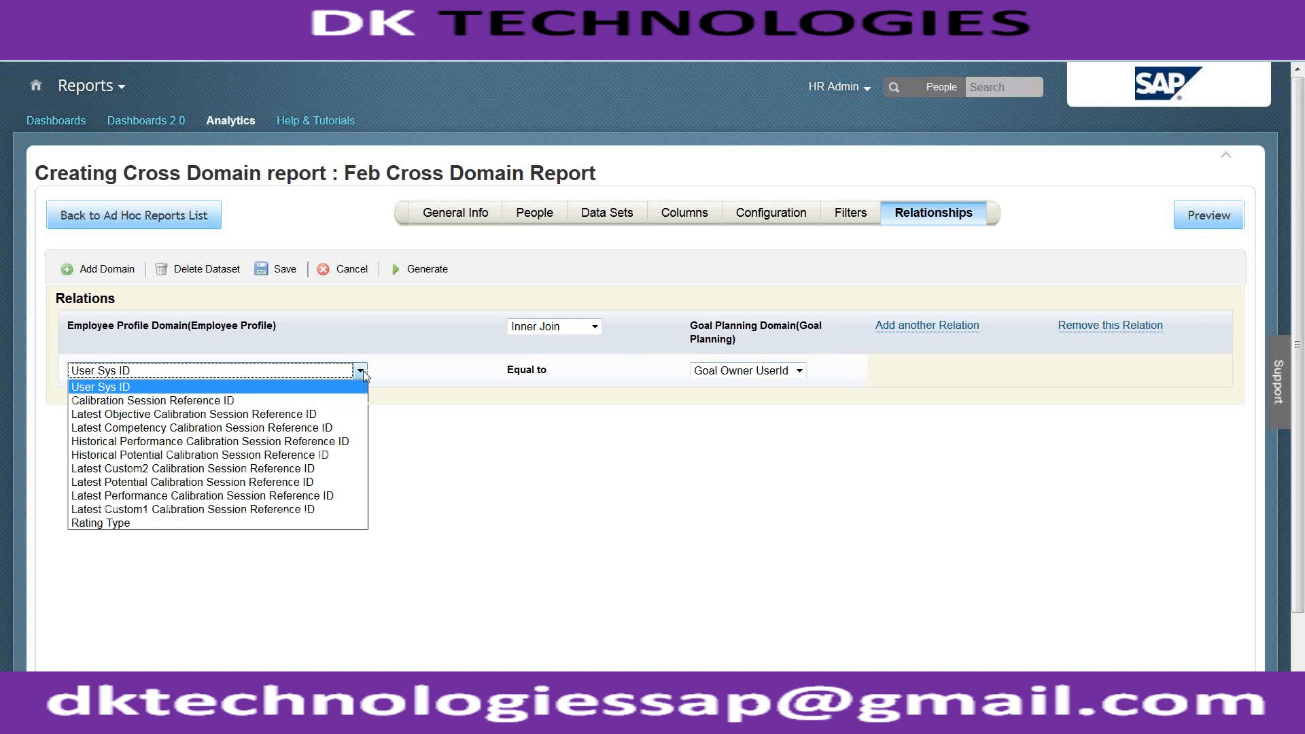
{"action": "key", "text": "Down"}
{"action": "key", "text": "Down"}
{"action": "key", "text": "Down"}
{"action": "key", "text": "Down"}
{"action": "key", "text": "Down"}
{"action": "key", "text": "Down"}
{"action": "key", "text": "Down"}
{"action": "key", "text": "Down"}
{"action": "key", "text": "Down"}
{"action": "key", "text": "Down"}
{"action": "key", "text": "Up"}
{"action": "key", "text": "Up"}
{"action": "key", "text": "Up"}
{"action": "key", "text": "Up"}
{"action": "key", "text": "Up"}
{"action": "key", "text": "Up"}
{"action": "key", "text": "Up"}
{"action": "key", "text": "Up"}
{"action": "key", "text": "Up"}
{"action": "key", "text": "Up"}
{"action": "key", "text": "Up"}
{"action": "left_click", "coordinate": [363, 370]}
Use Goal Owner UserId as the Goal Planning field of the relation and save the report
{"action": "left_click", "coordinate": [760, 374]}
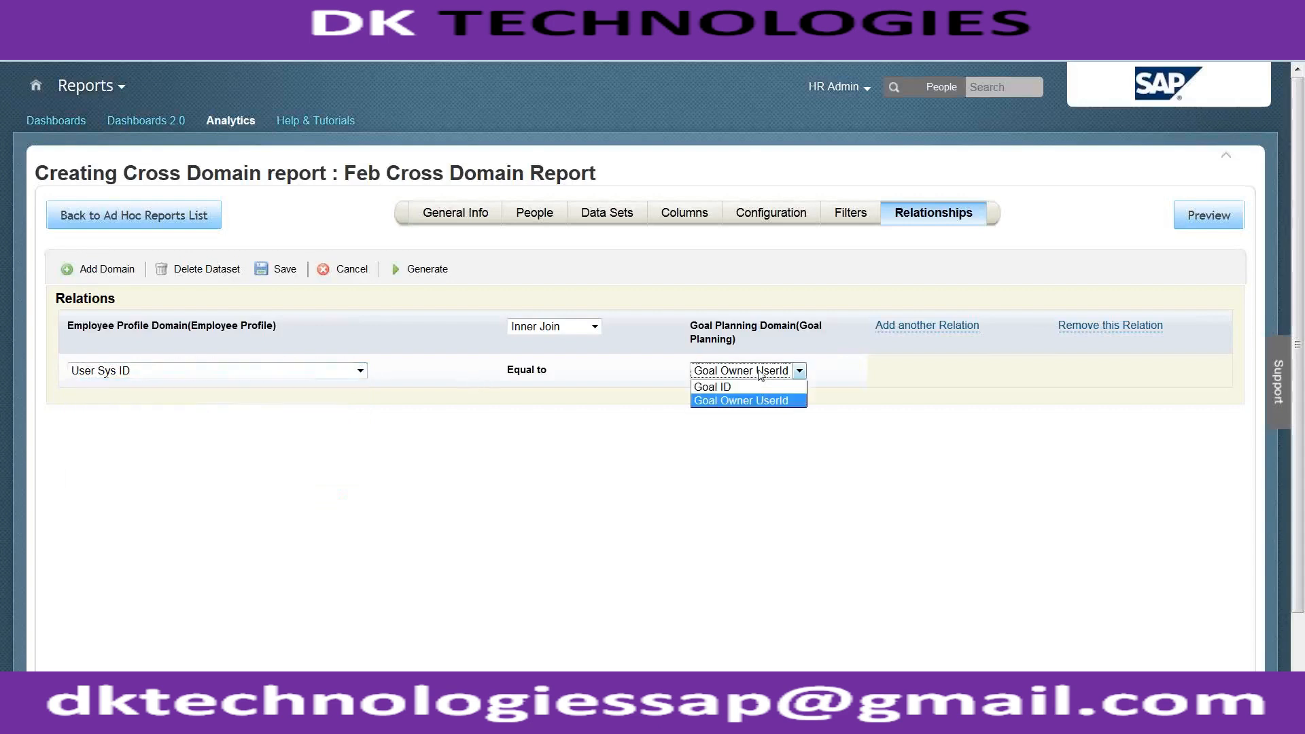
{"action": "left_click", "coordinate": [740, 407]}
{"action": "left_click", "coordinate": [638, 530]}
{"action": "left_click", "coordinate": [291, 274]}
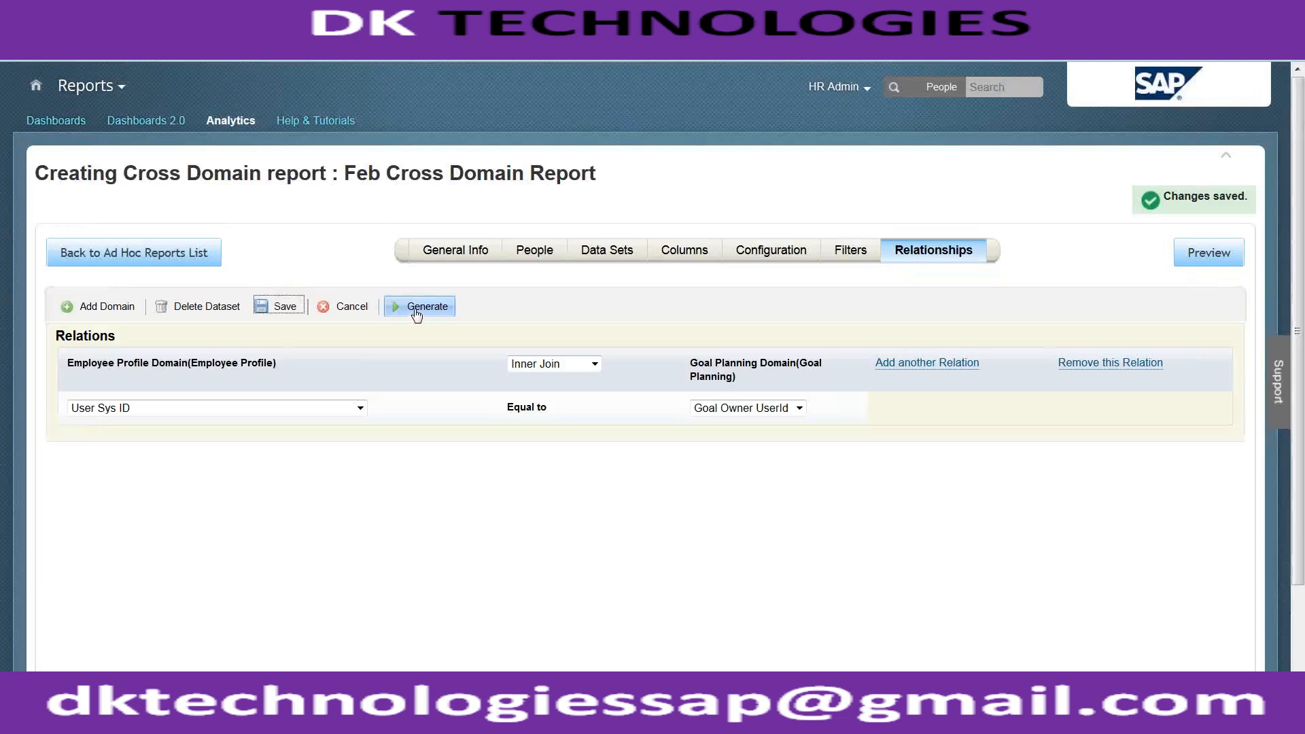
Generate the report, examine its Employee Profile and Goal Plan columns, and close the output
{"action": "left_click", "coordinate": [412, 312]}
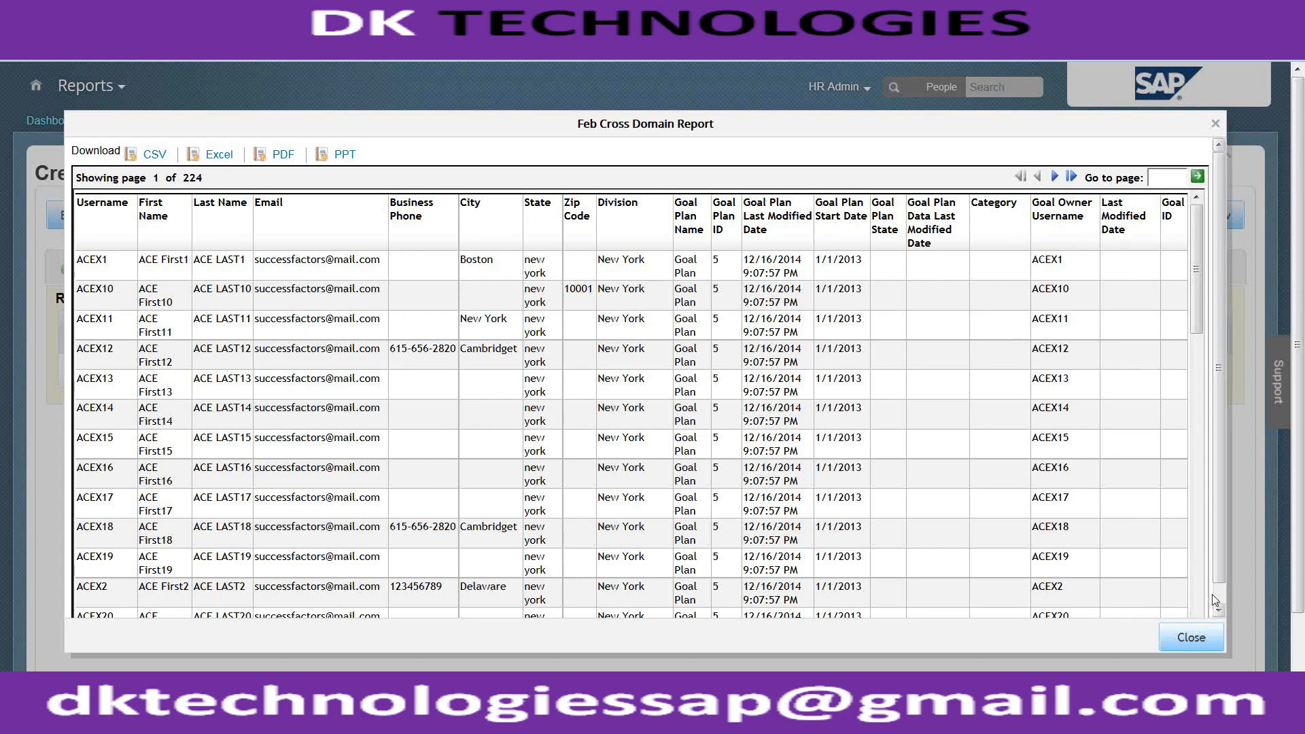
{"action": "scroll", "coordinate": [693, 265], "scroll_direction": "down", "scroll_amount": 1}
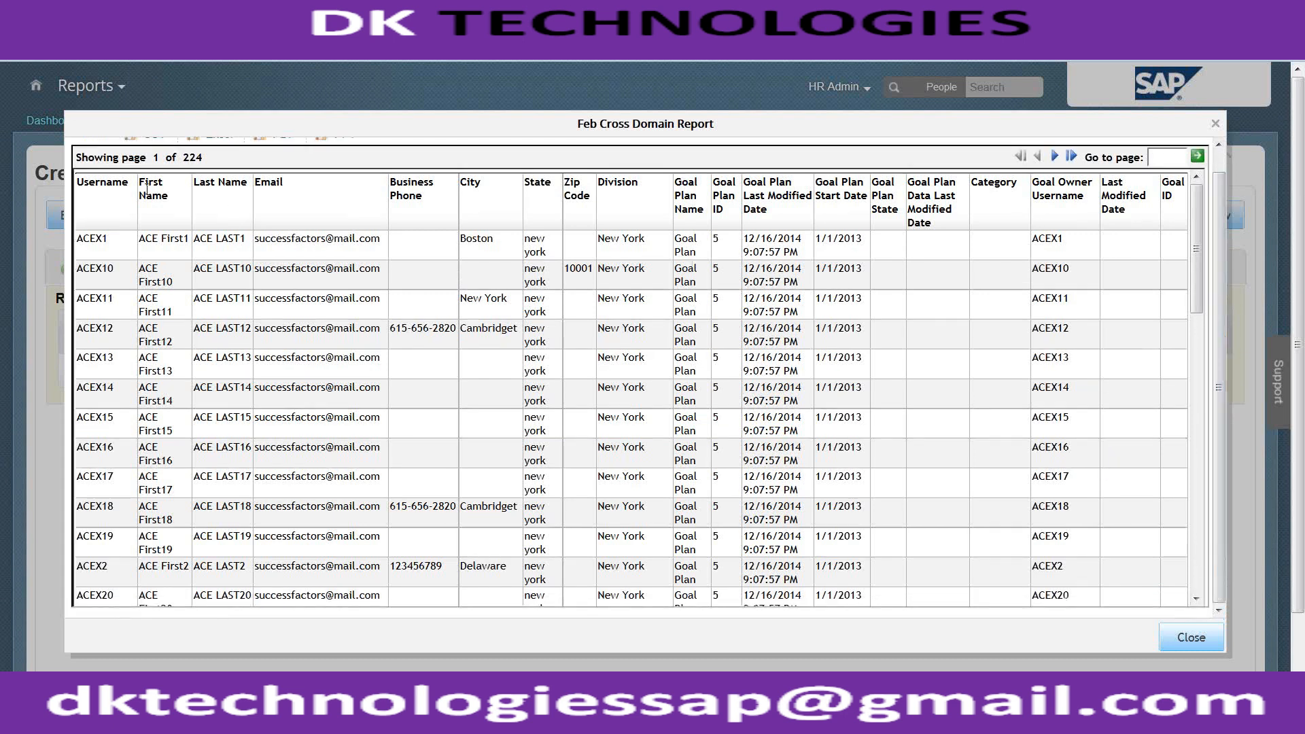
{"action": "left_click_drag", "start_coordinate": [145, 180], "coordinate": [540, 455]}
{"action": "left_click_drag", "start_coordinate": [535, 317], "coordinate": [533, 234]}
{"action": "double_click", "coordinate": [626, 191]}
{"action": "left_click", "coordinate": [619, 180]}
{"action": "double_click", "coordinate": [677, 183]}
{"action": "left_click", "coordinate": [1216, 127]}
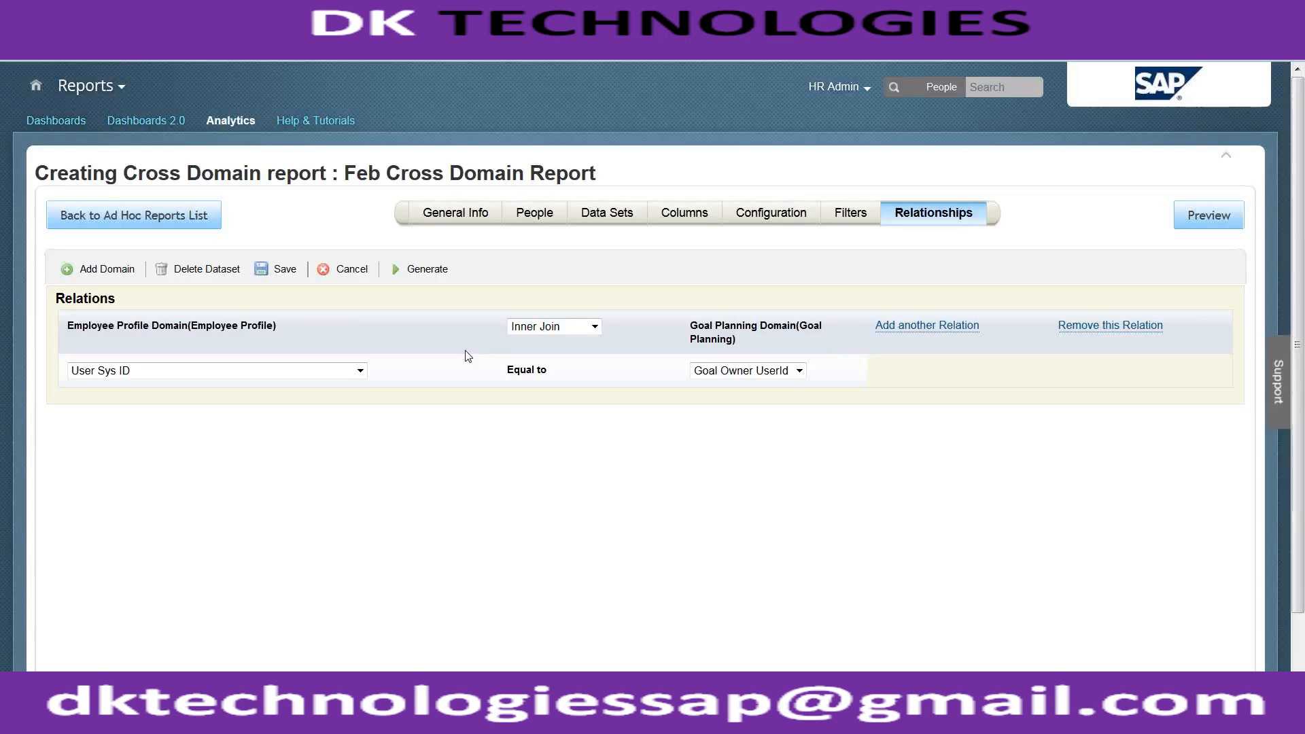
Review the join types and the fields each domain offers for the relation, keeping the current choices
{"action": "left_click", "coordinate": [541, 330]}
{"action": "left_click", "coordinate": [550, 396]}
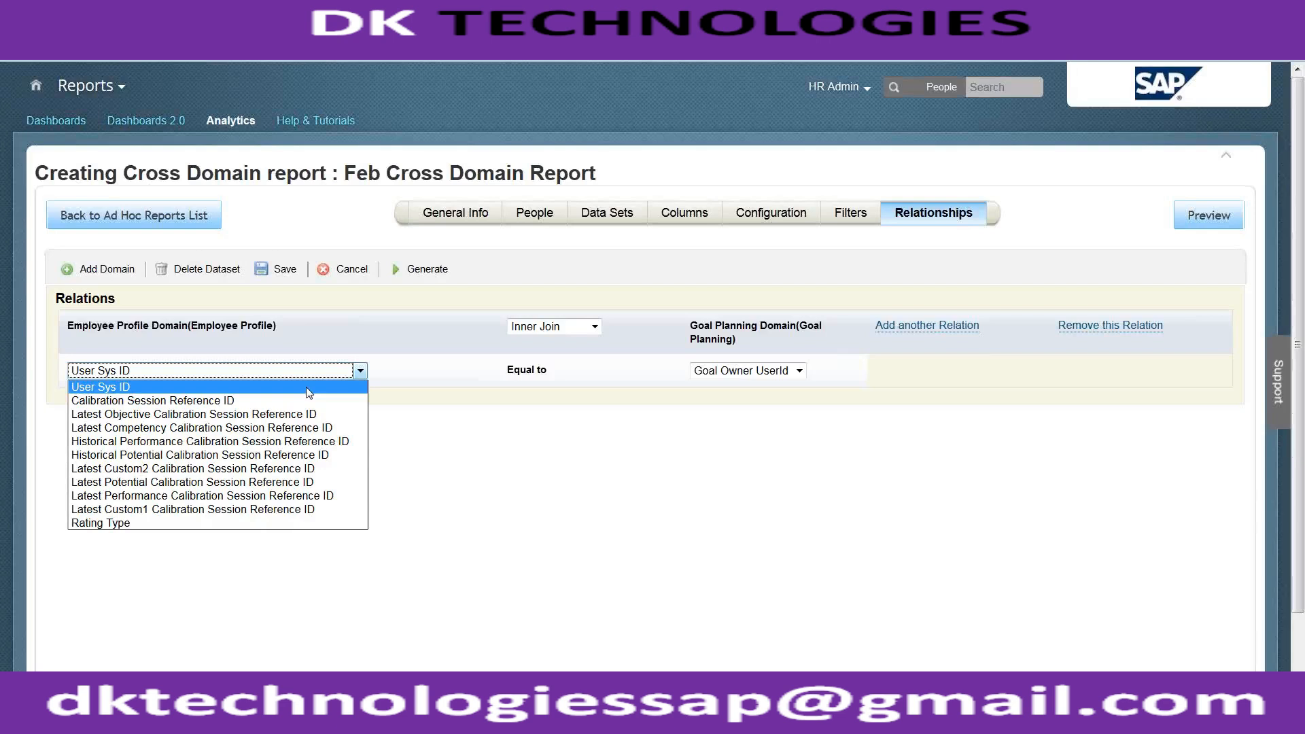
{"action": "left_click", "coordinate": [201, 392]}
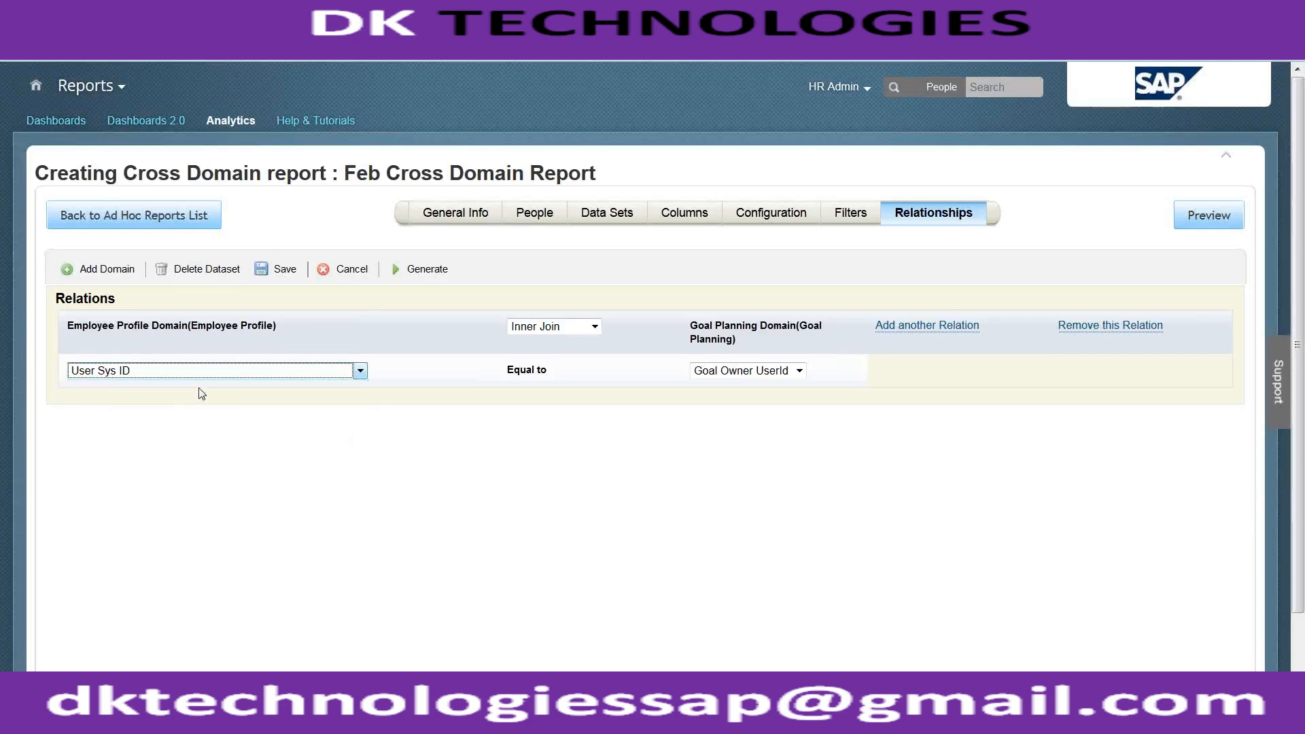
{"action": "left_click", "coordinate": [197, 372]}
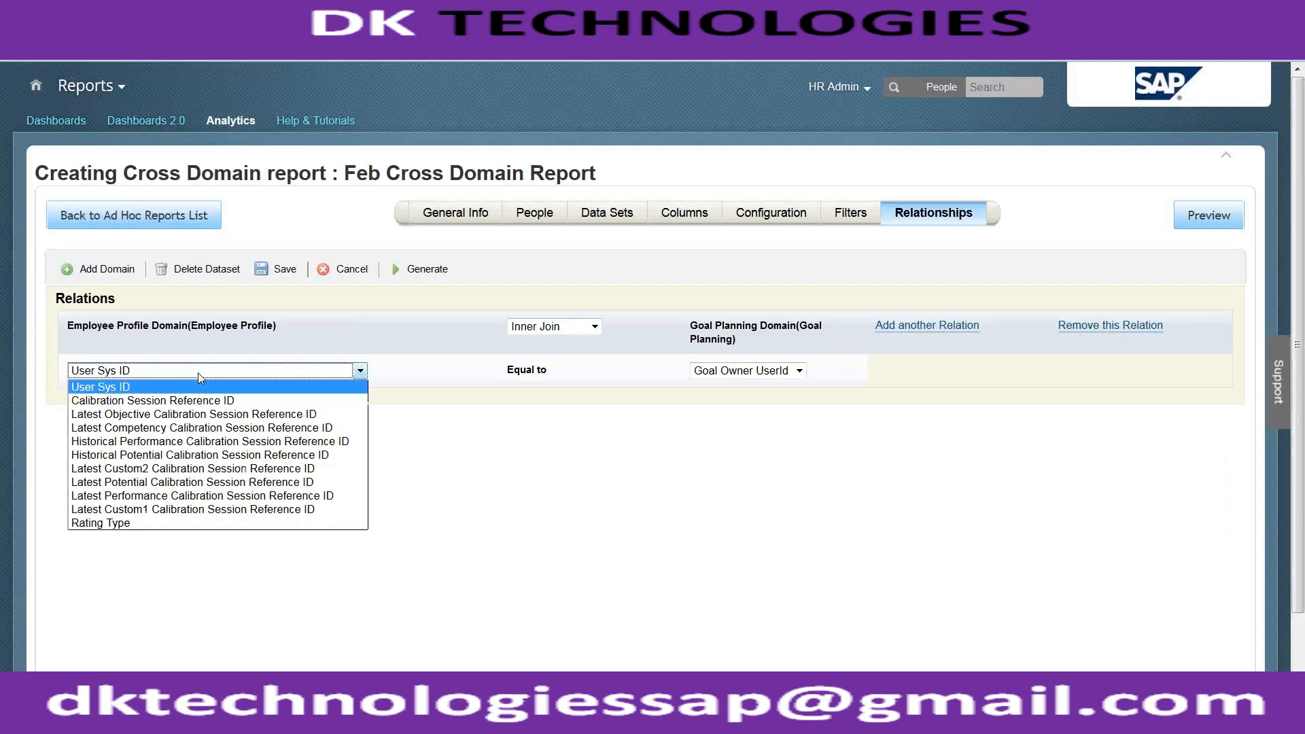
{"action": "left_click", "coordinate": [117, 386]}
{"action": "left_click", "coordinate": [799, 371]}
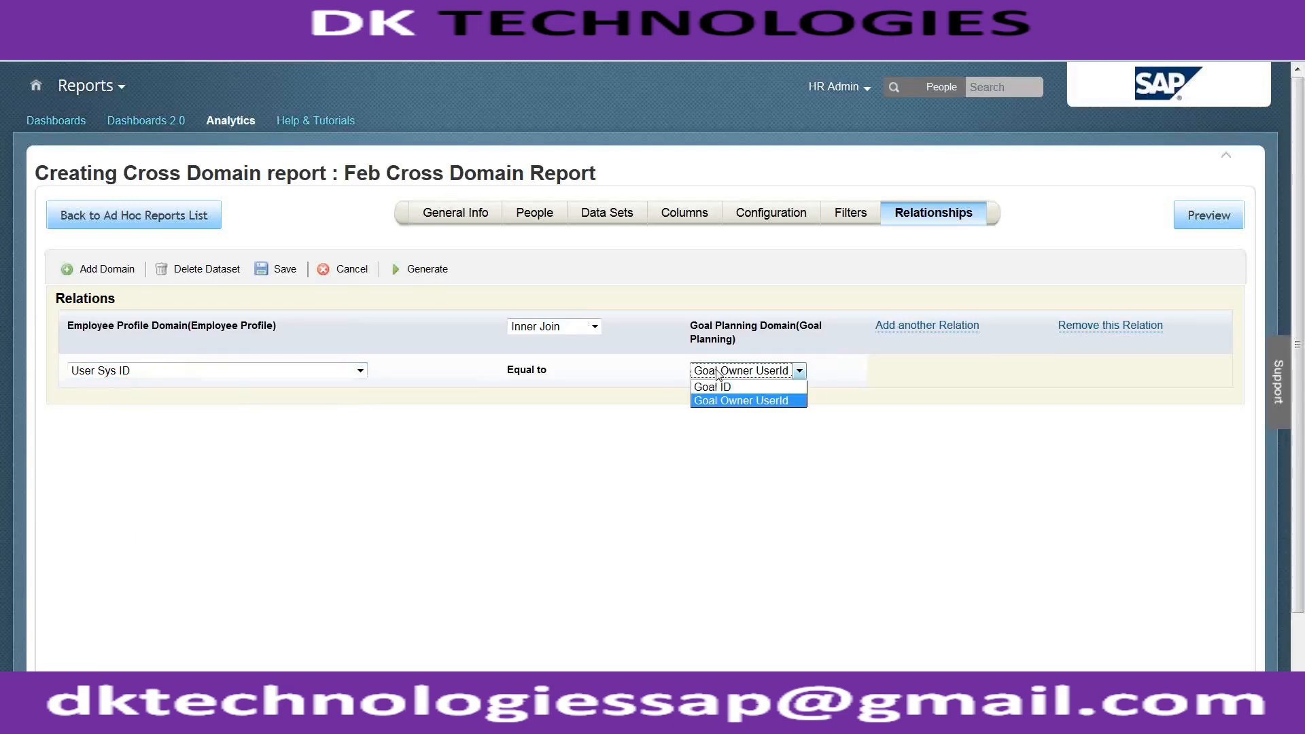
{"action": "left_click", "coordinate": [260, 382]}
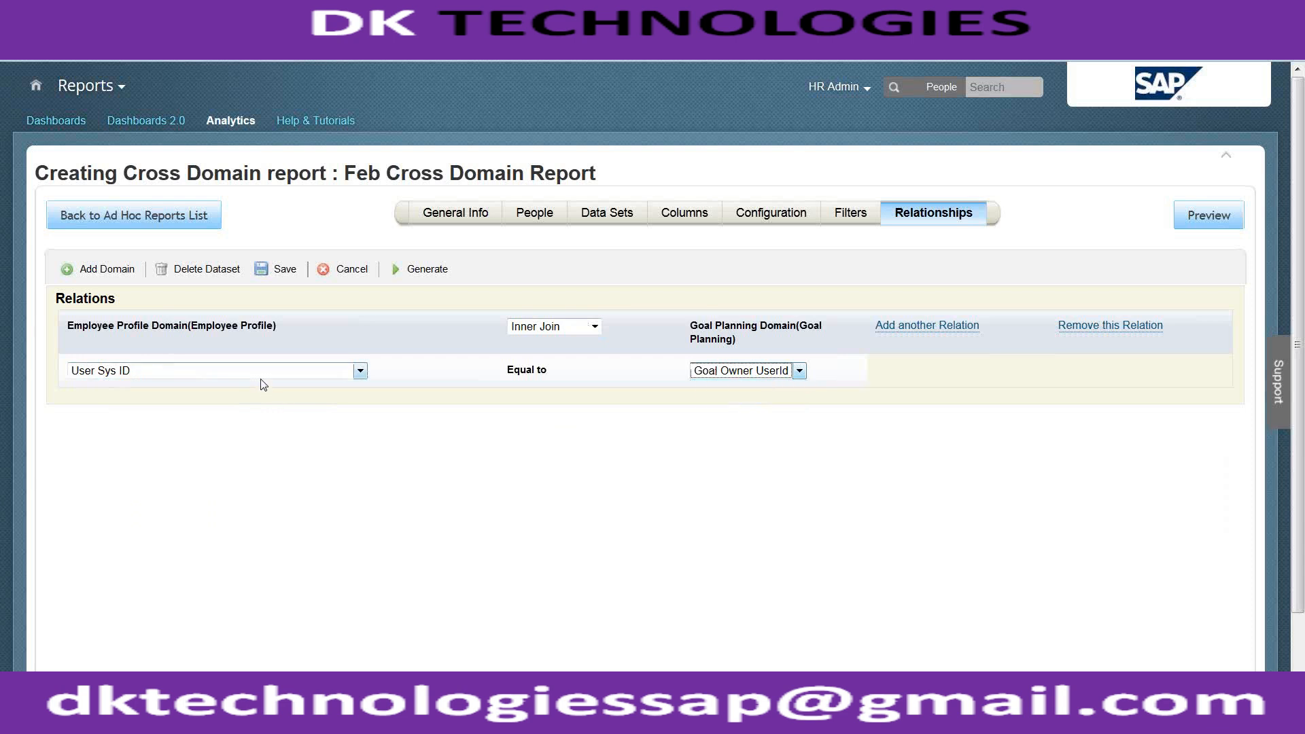
{"action": "left_click", "coordinate": [255, 379]}
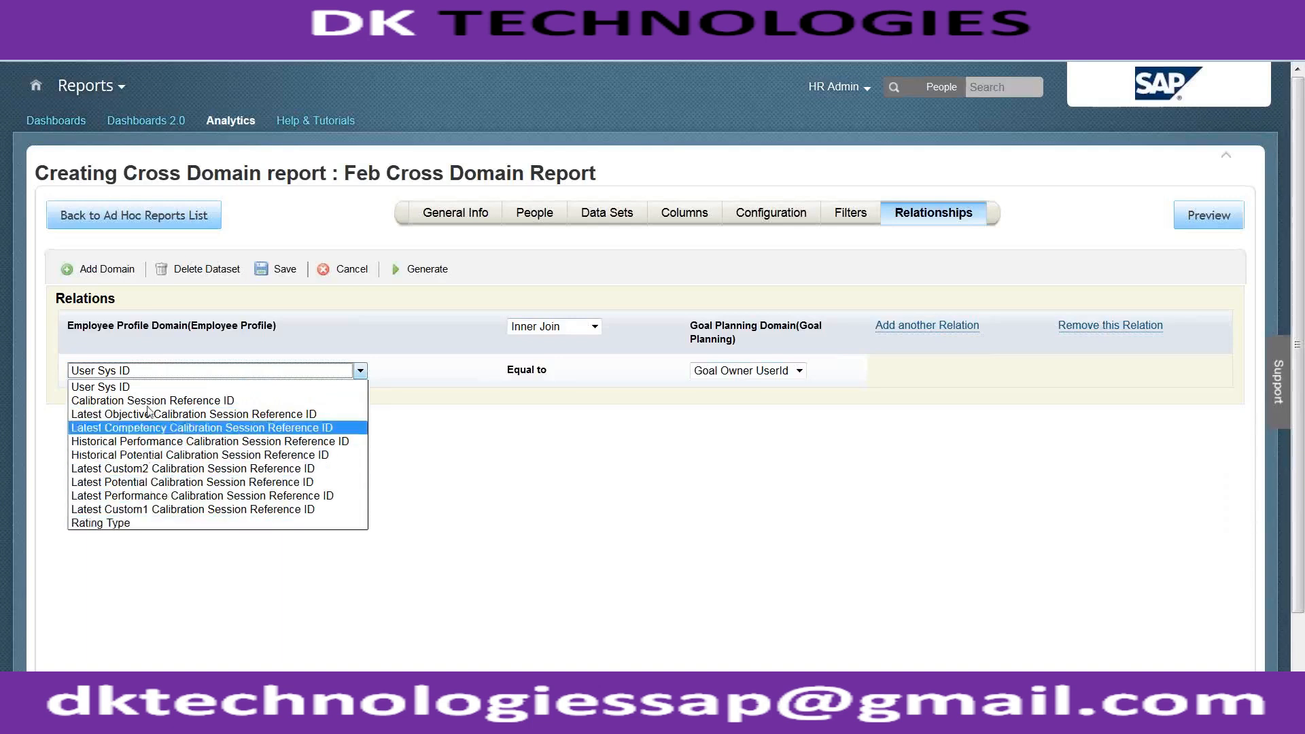
{"action": "left_click", "coordinate": [685, 430]}
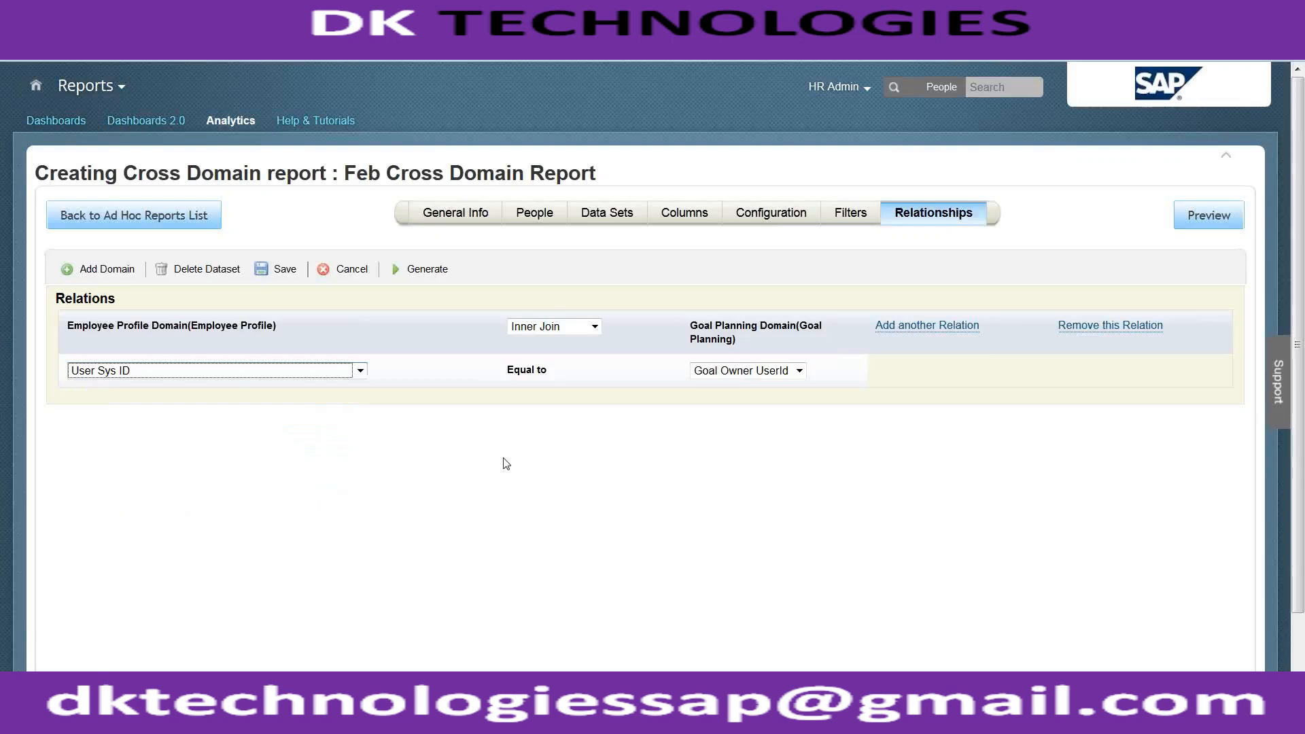
Try to generate the report with Historical Potential Calibration Session Reference ID as the Employee Profile relation field
{"action": "left_click", "coordinate": [342, 372]}
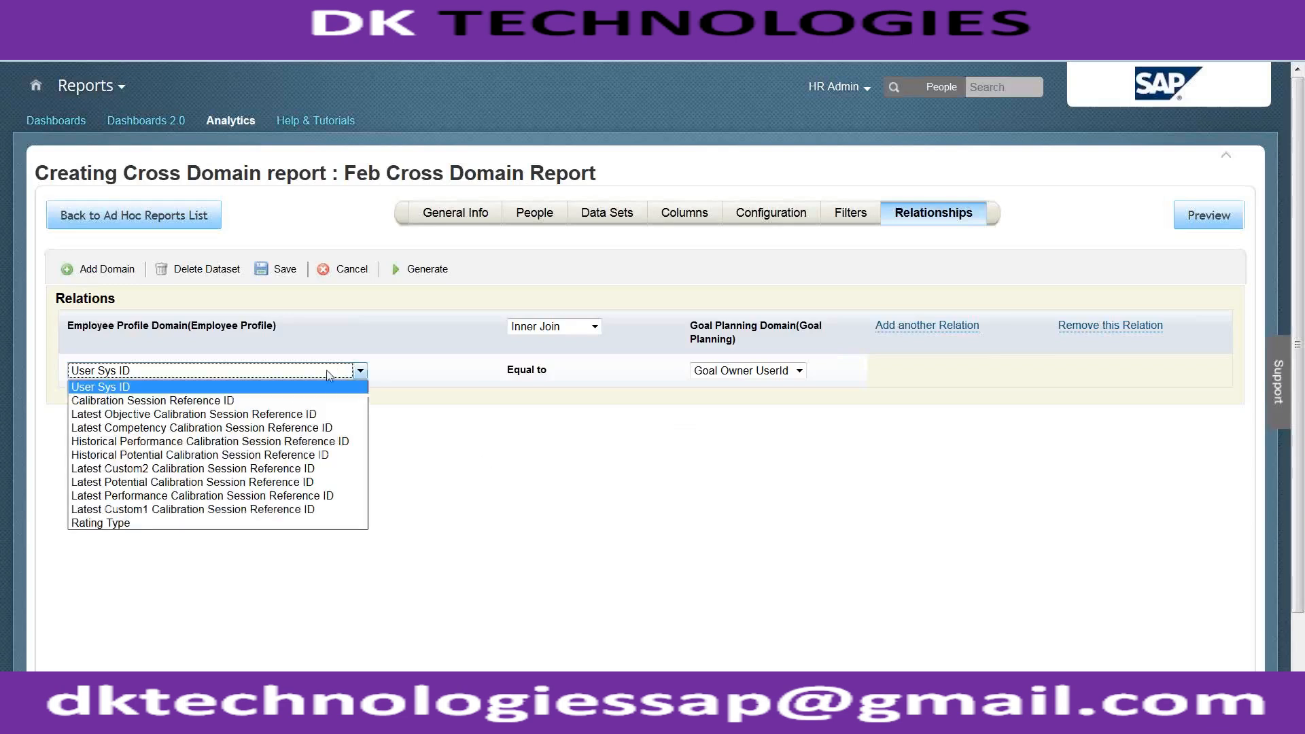
{"action": "left_click", "coordinate": [267, 457]}
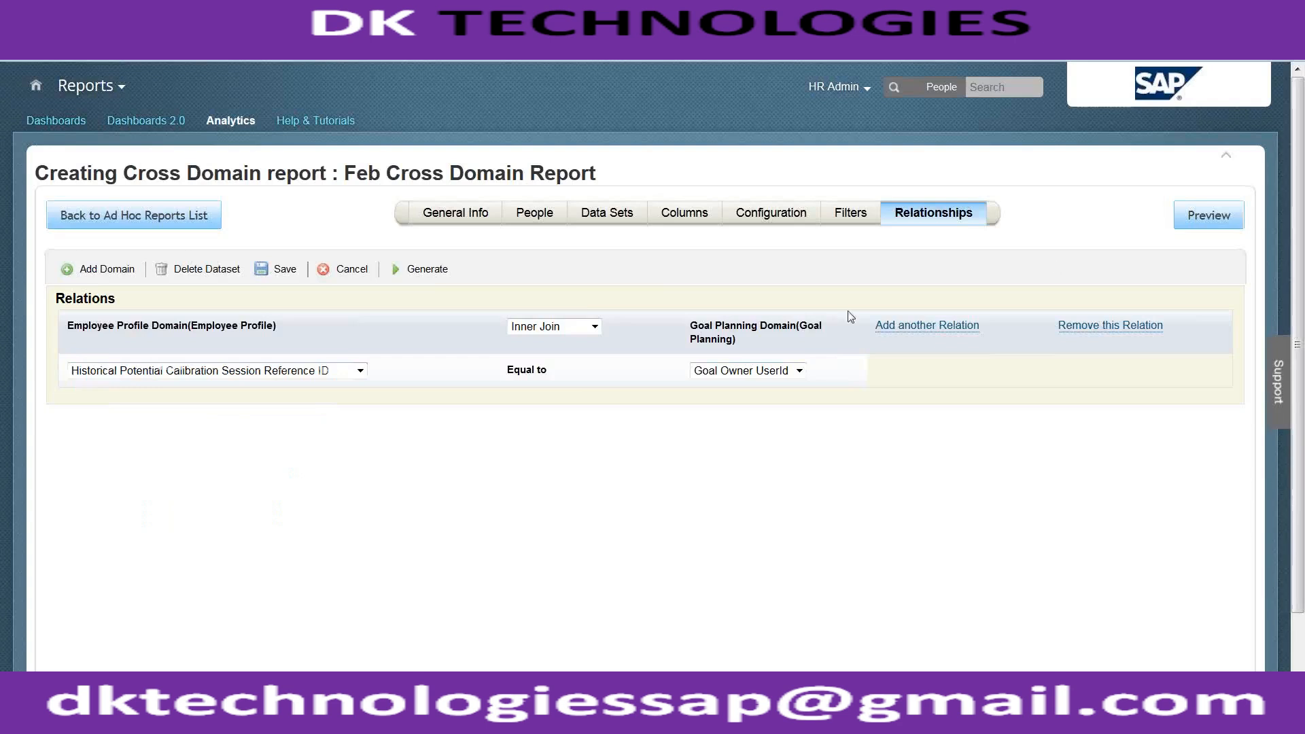
{"action": "left_click", "coordinate": [416, 269]}
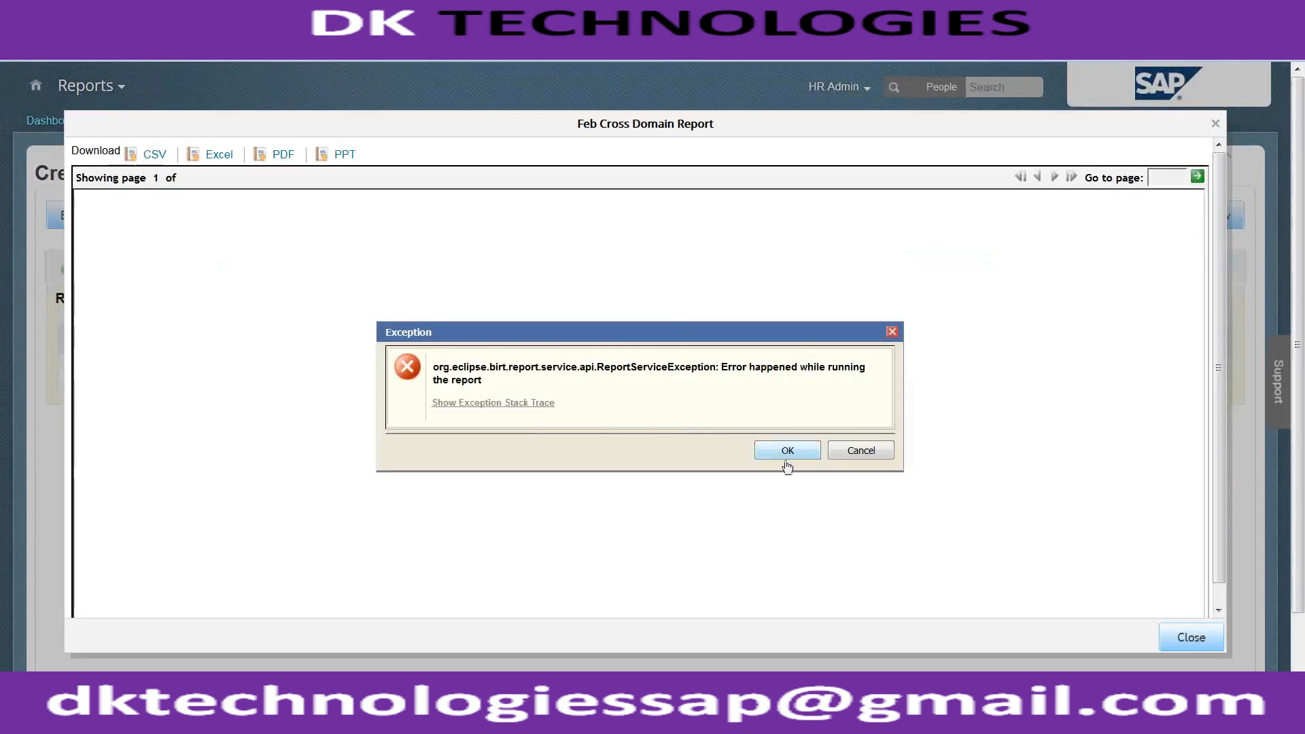
{"action": "left_click", "coordinate": [861, 452]}
{"action": "left_click", "coordinate": [1189, 637]}
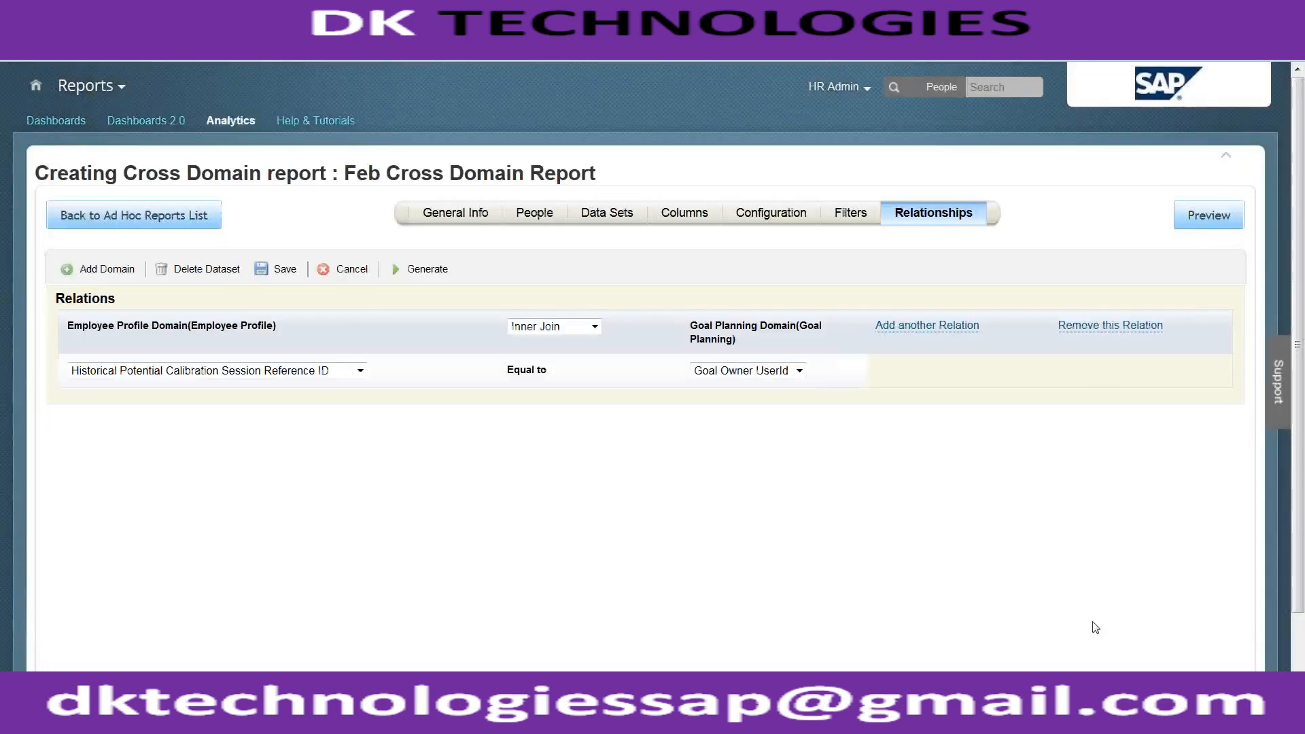
Set the Employee Profile relation field back to User Sys ID and save the report
{"action": "left_click", "coordinate": [359, 370]}
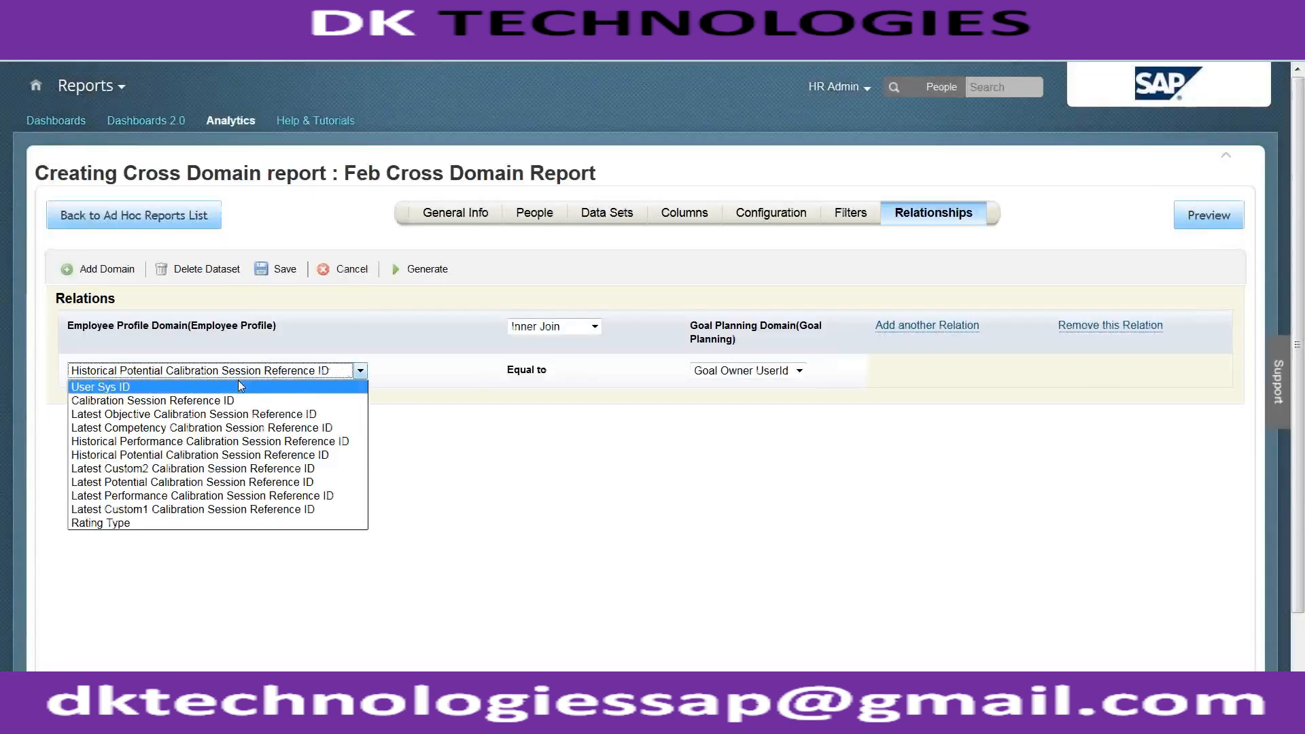
{"action": "left_click", "coordinate": [238, 386]}
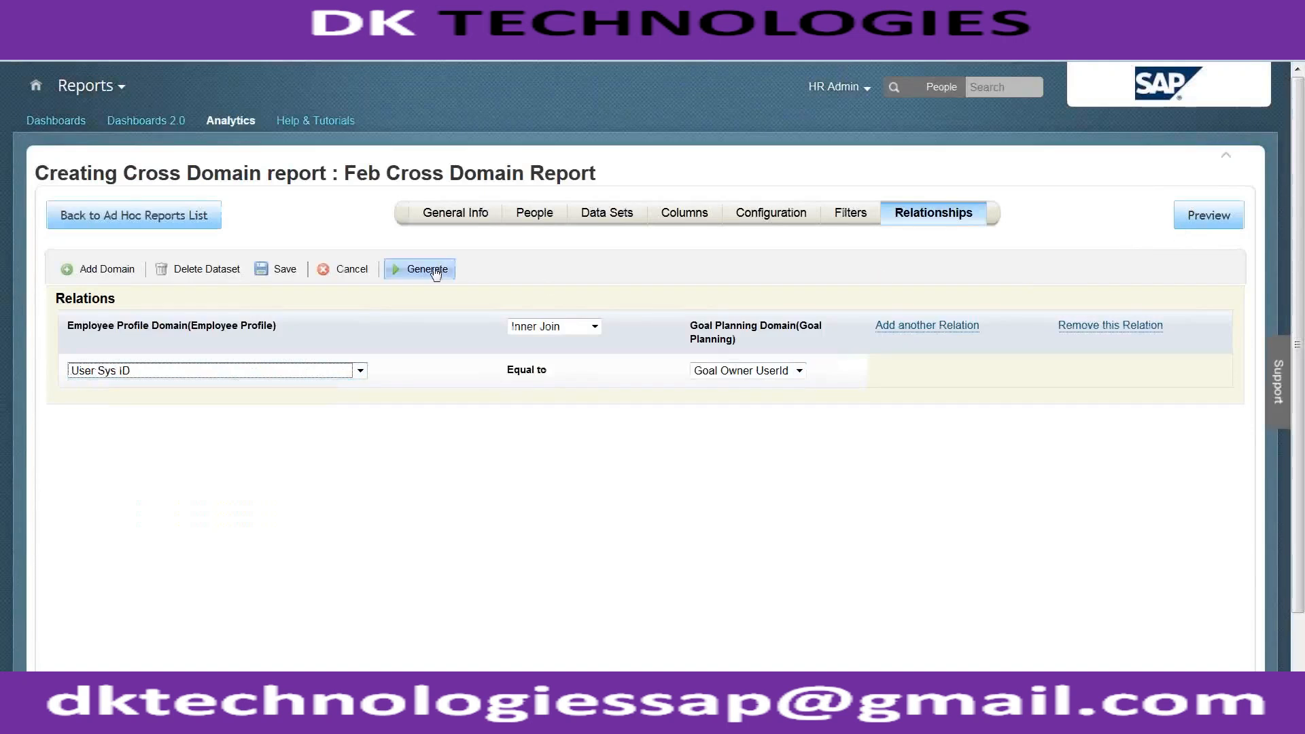
{"action": "left_click", "coordinate": [272, 272]}
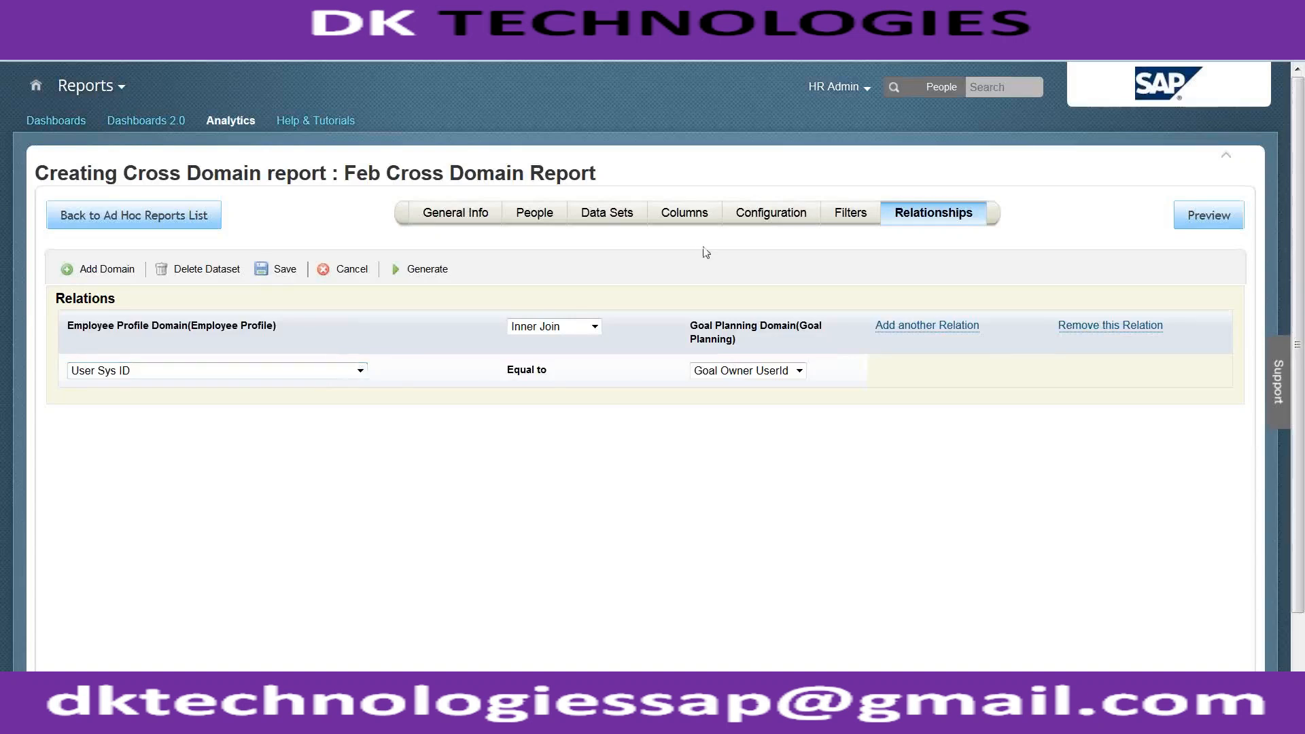
Generate the report again with the User Sys ID relation, view the output and close it
{"action": "left_click", "coordinate": [432, 269]}
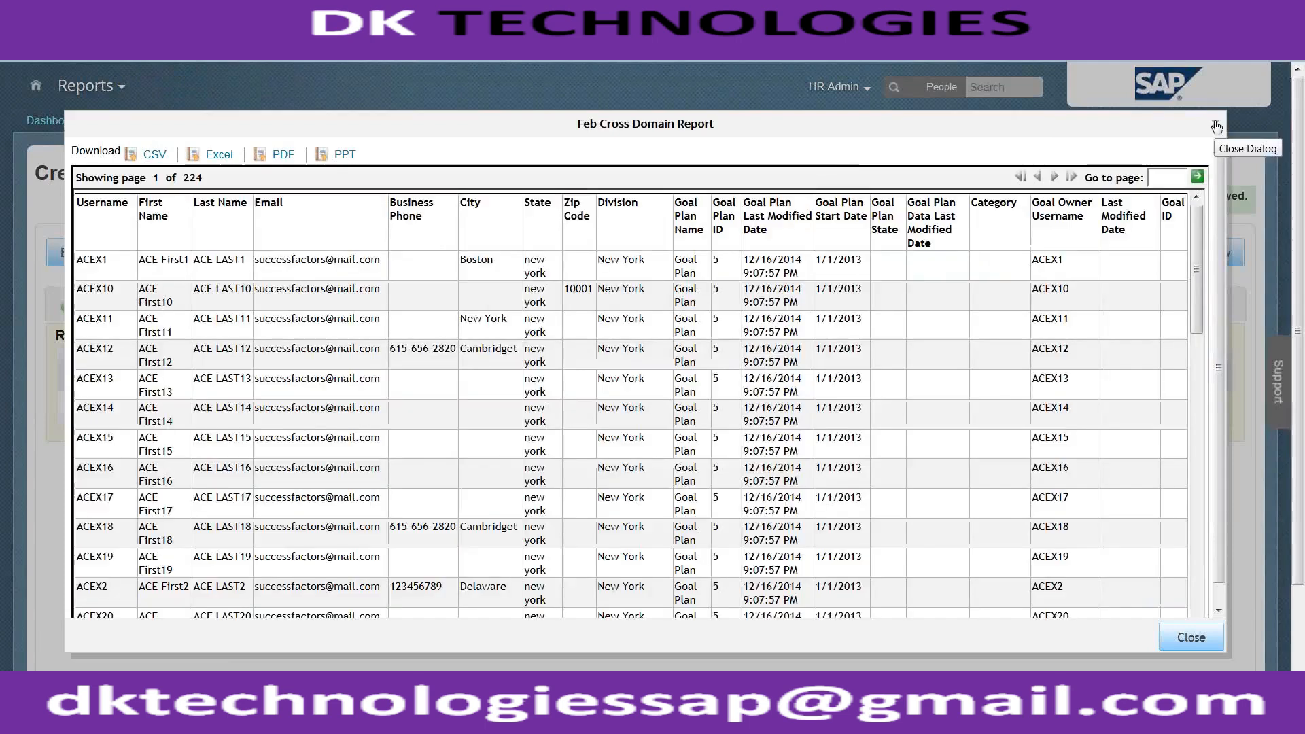
{"action": "left_click", "coordinate": [1216, 126]}
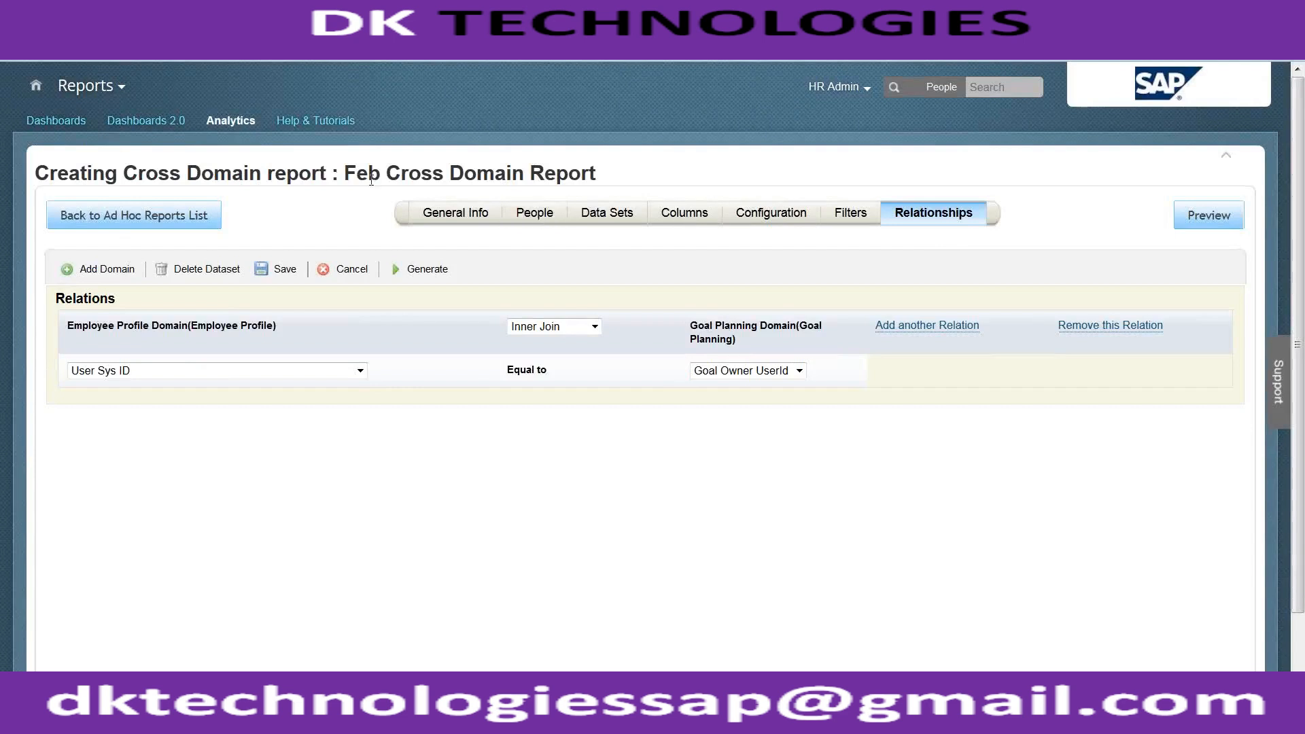
Leave the report editor for the Reports Center and open the list of modules
{"action": "left_click", "coordinate": [243, 125]}
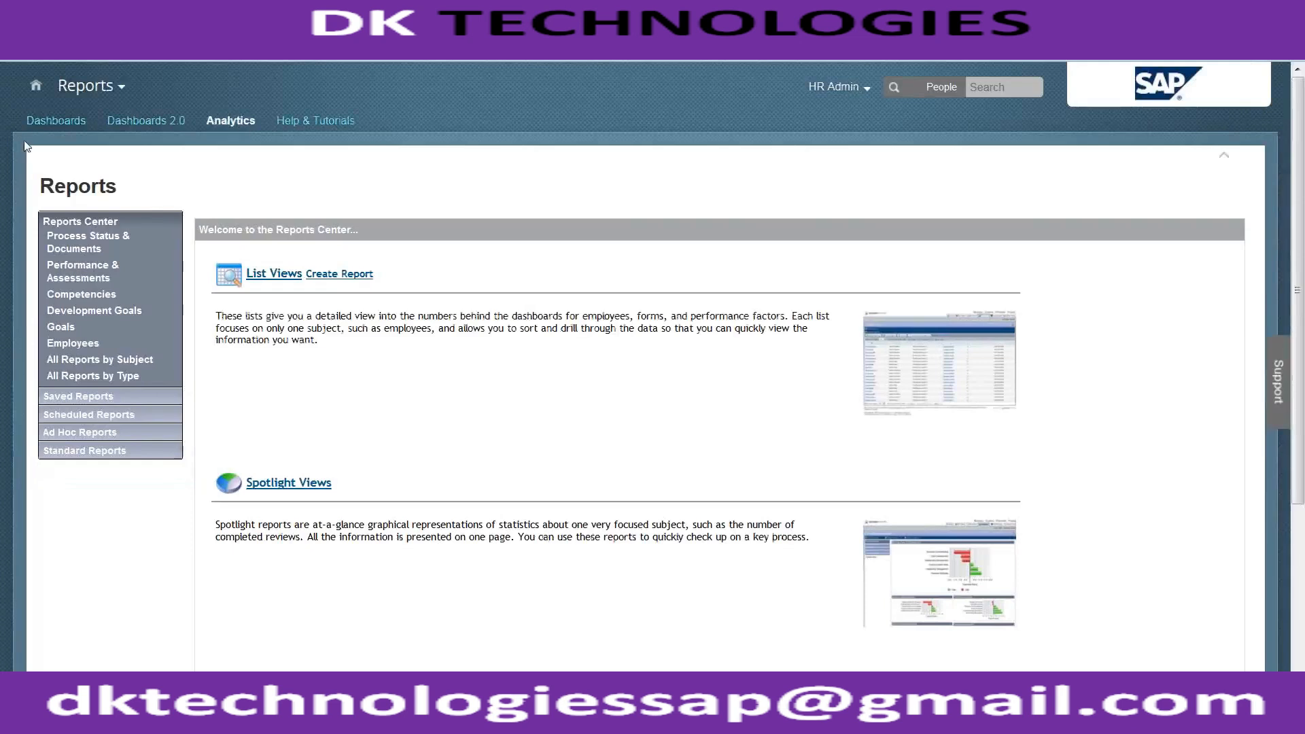
{"action": "left_click_drag", "start_coordinate": [320, 340], "coordinate": [309, 342]}
{"action": "triple_click", "coordinate": [309, 341]}
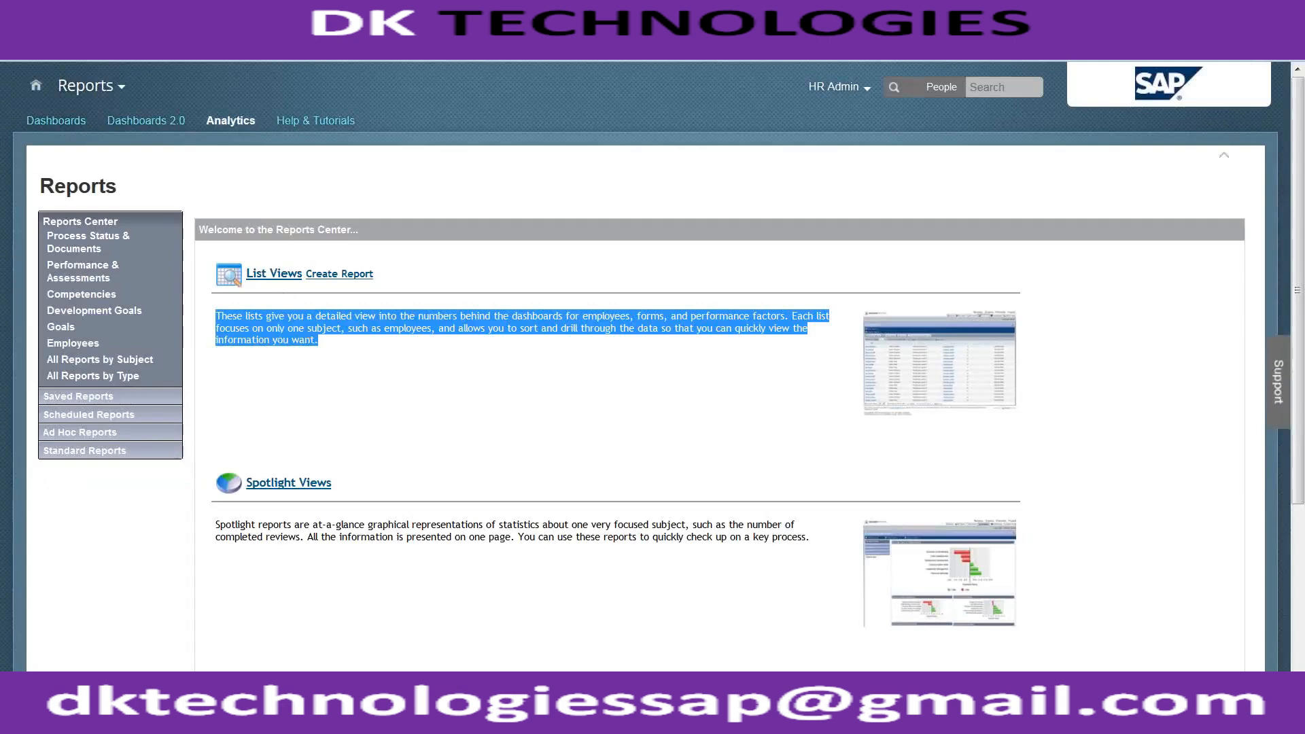
{"action": "left_click", "coordinate": [87, 85]}
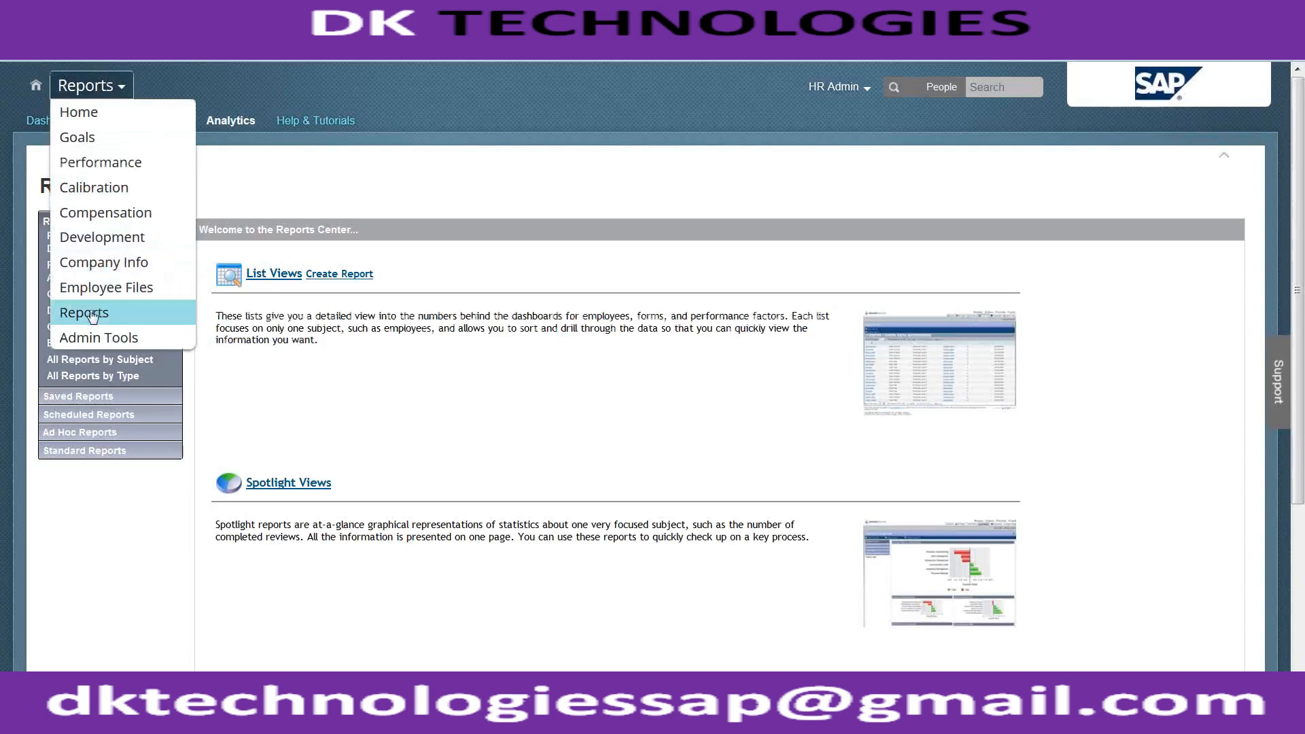